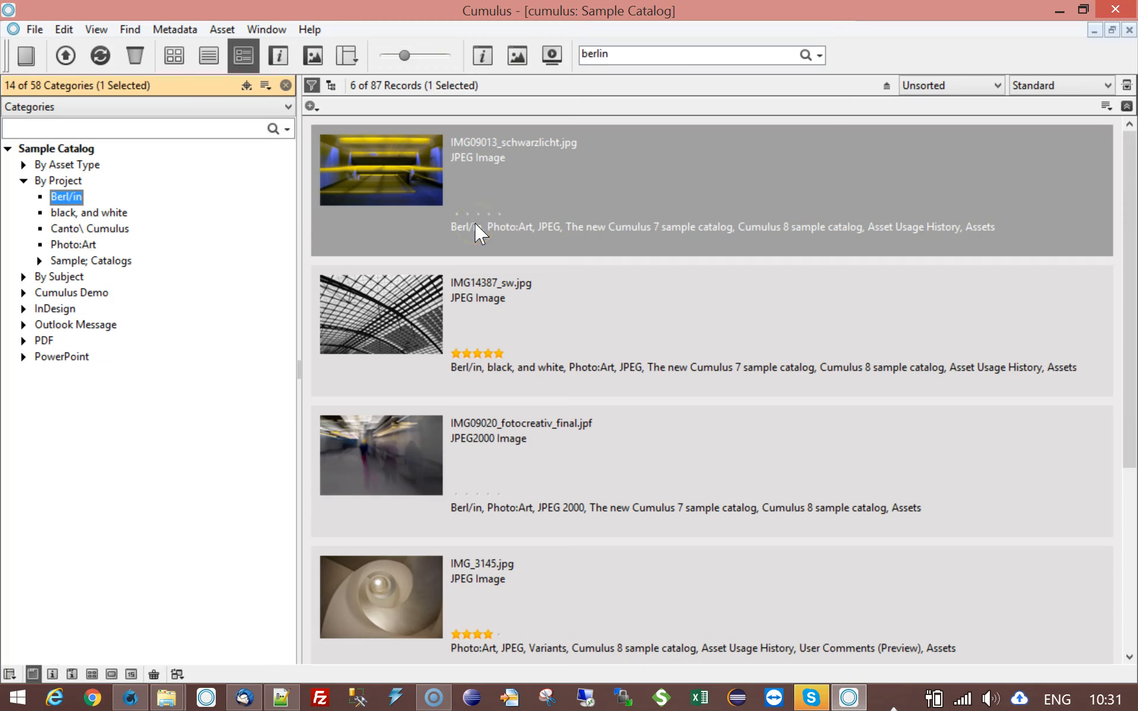
- Review the category names under By Project in Sample Catalog that contain slashes, commas, backslashes, colons or semicolons
{"action": "left_click", "coordinate": [65, 213]}
{"action": "left_click", "coordinate": [72, 230]}
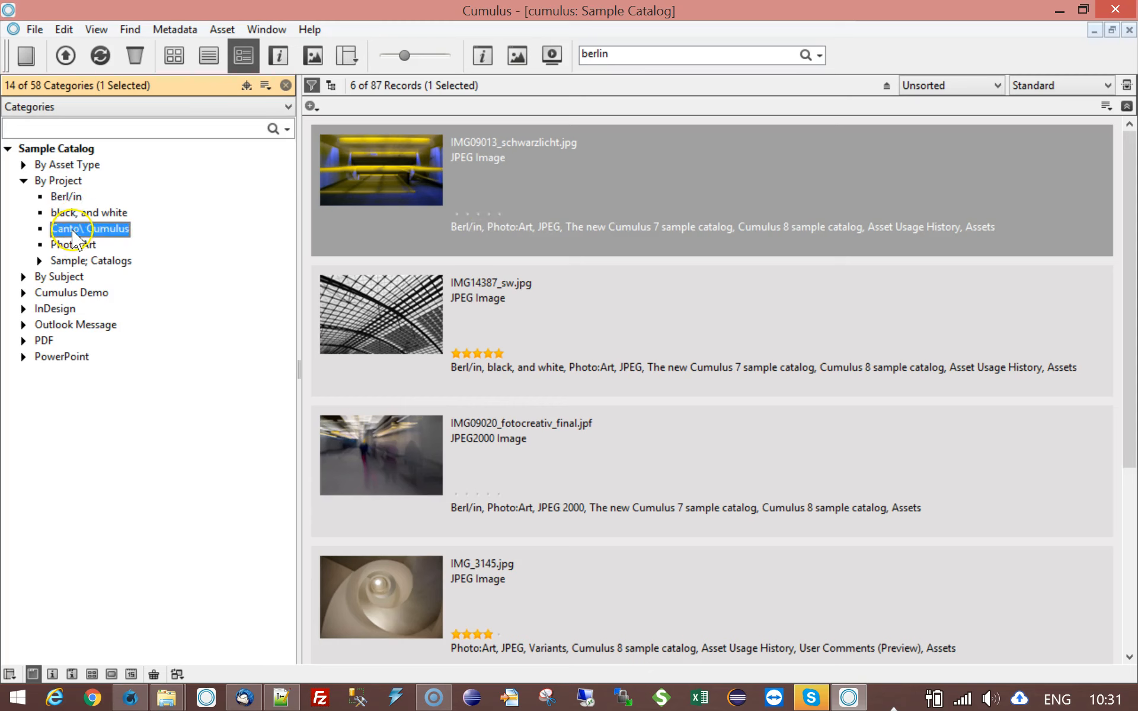
{"action": "left_click", "coordinate": [68, 246]}
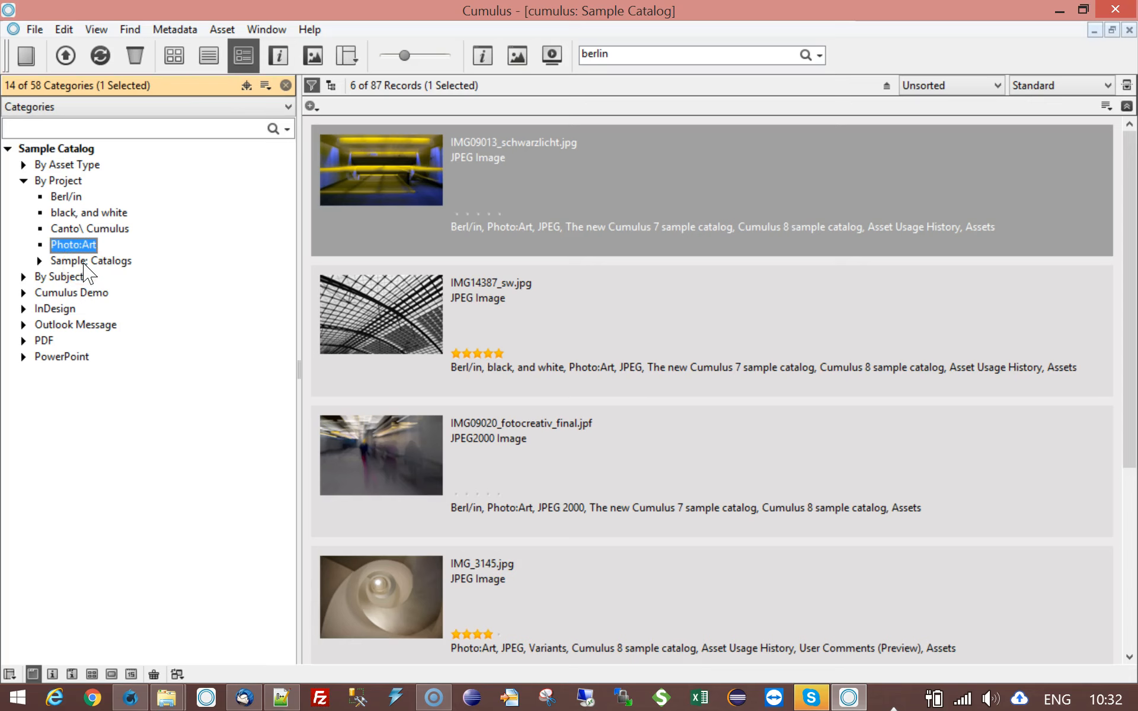
{"action": "left_click", "coordinate": [119, 265]}
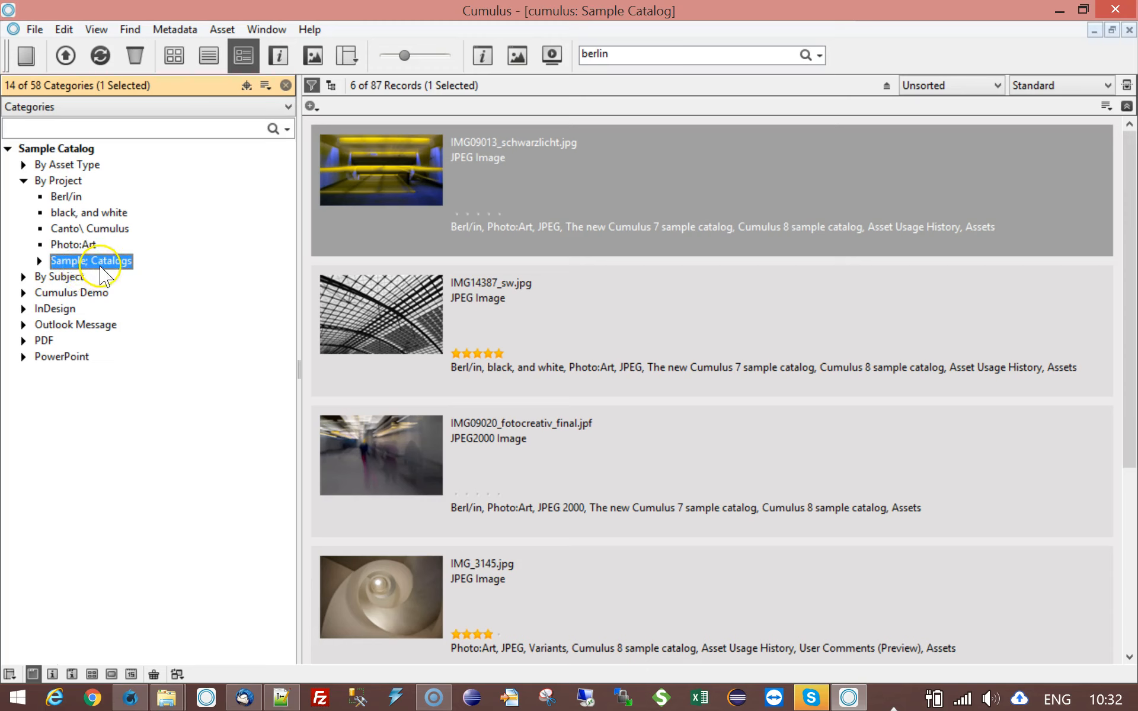
{"action": "left_click", "coordinate": [66, 197]}
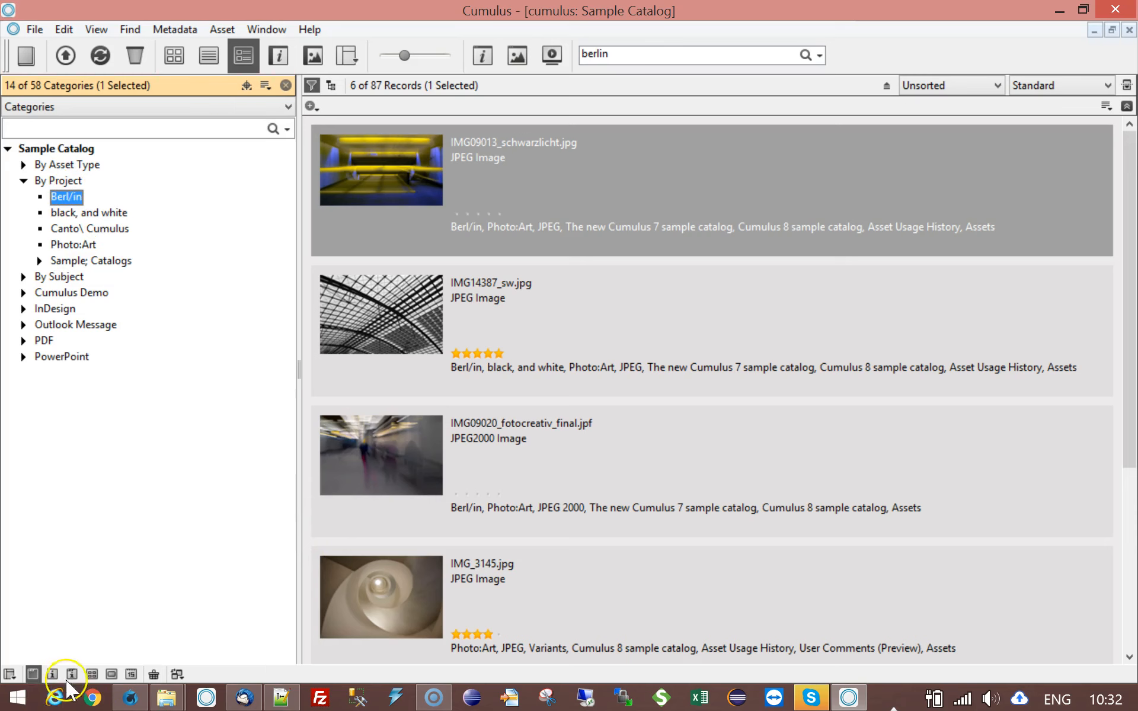
- Switch to the Cumulus Server Console in the browser and open the parameters of the watchcategories-remove-slash-from-category-name workflow
{"action": "left_click", "coordinate": [130, 698]}
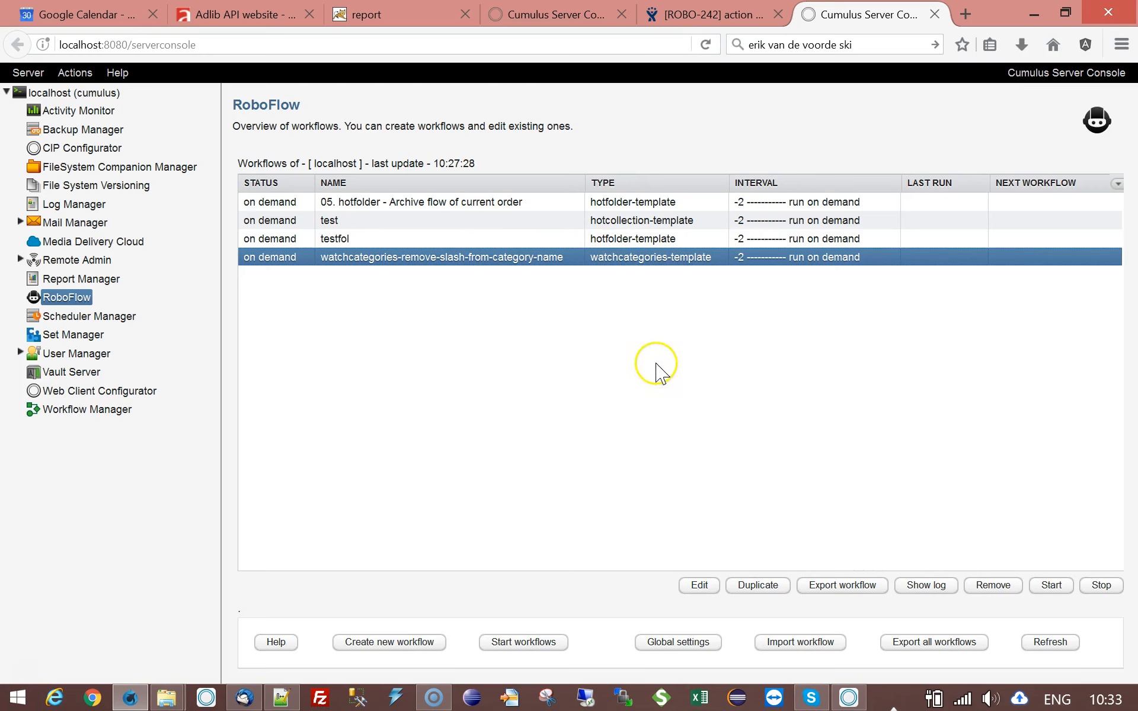
{"action": "left_click", "coordinate": [699, 587]}
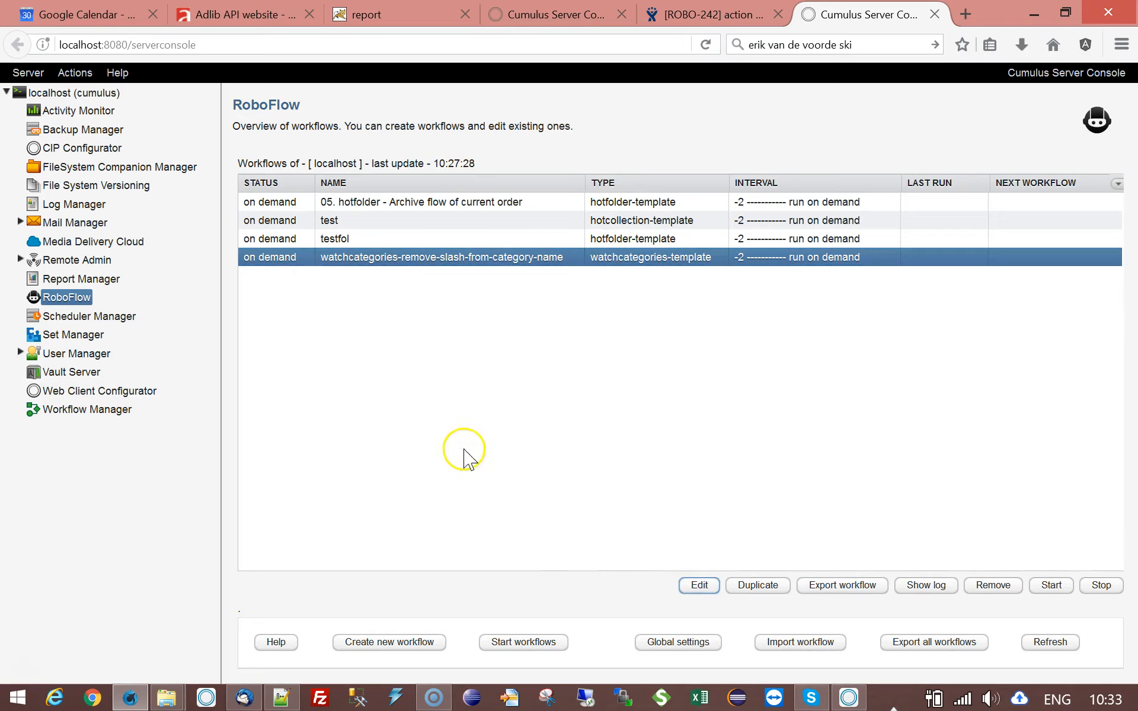
{"action": "left_click", "coordinate": [245, 226]}
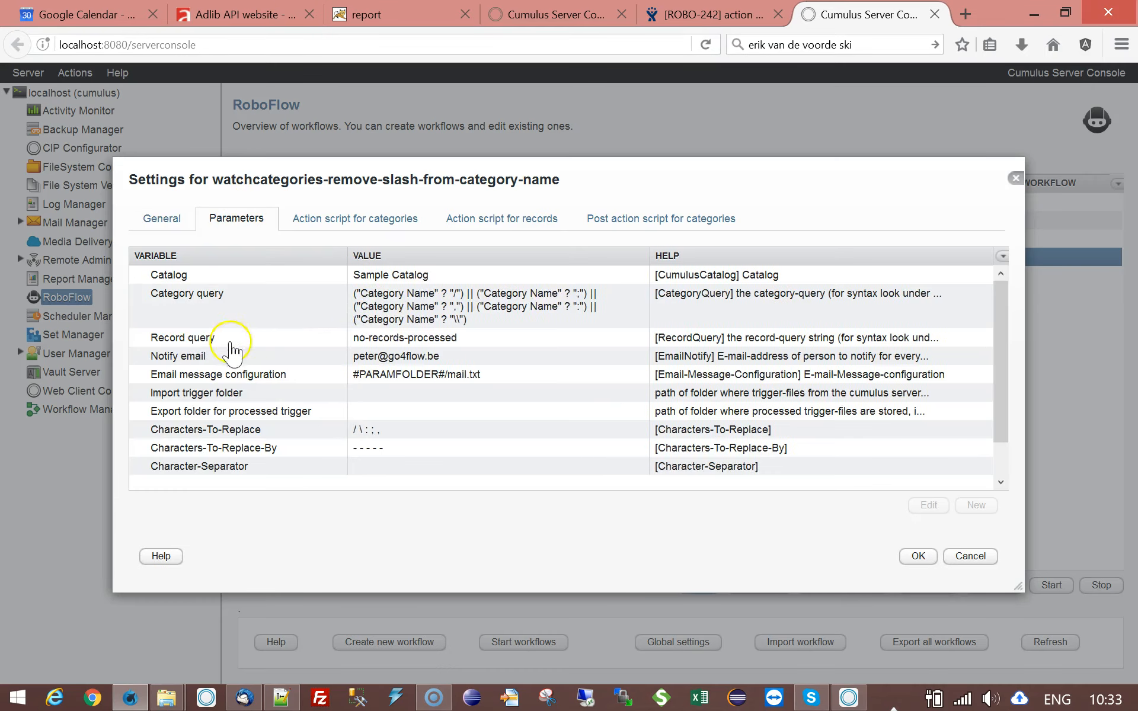
- Examine the workflow's category query, trigger folder and Characters-To-Replace parameters
{"action": "left_click", "coordinate": [415, 314]}
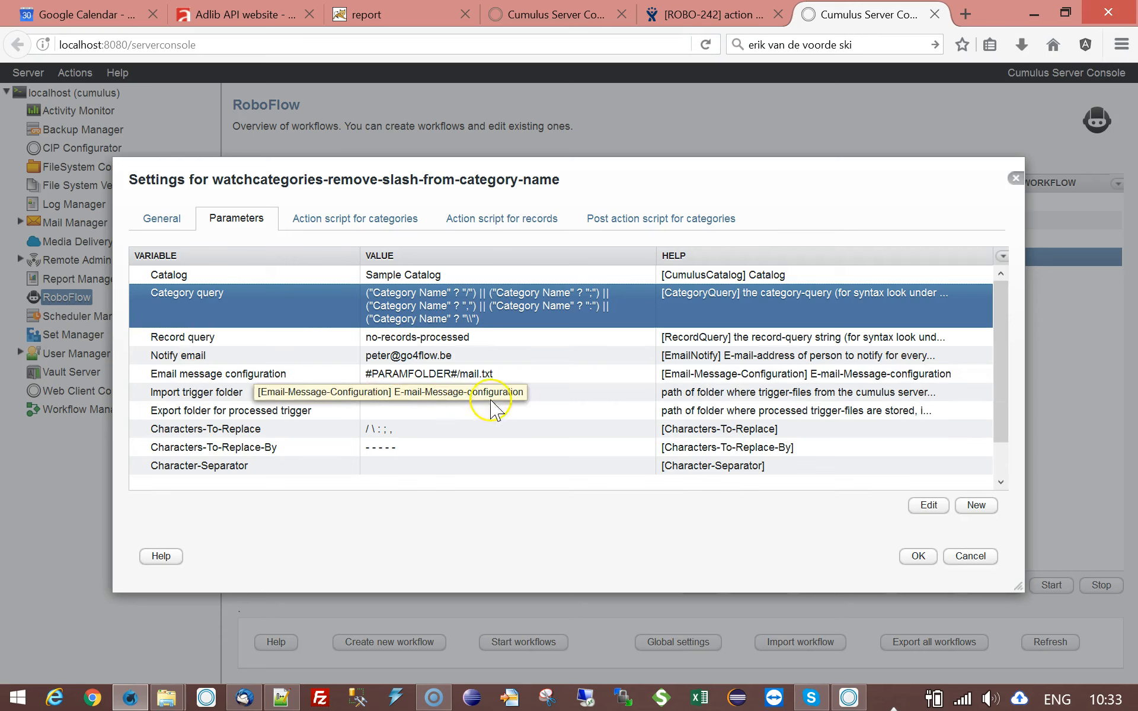
{"action": "left_click", "coordinate": [548, 395]}
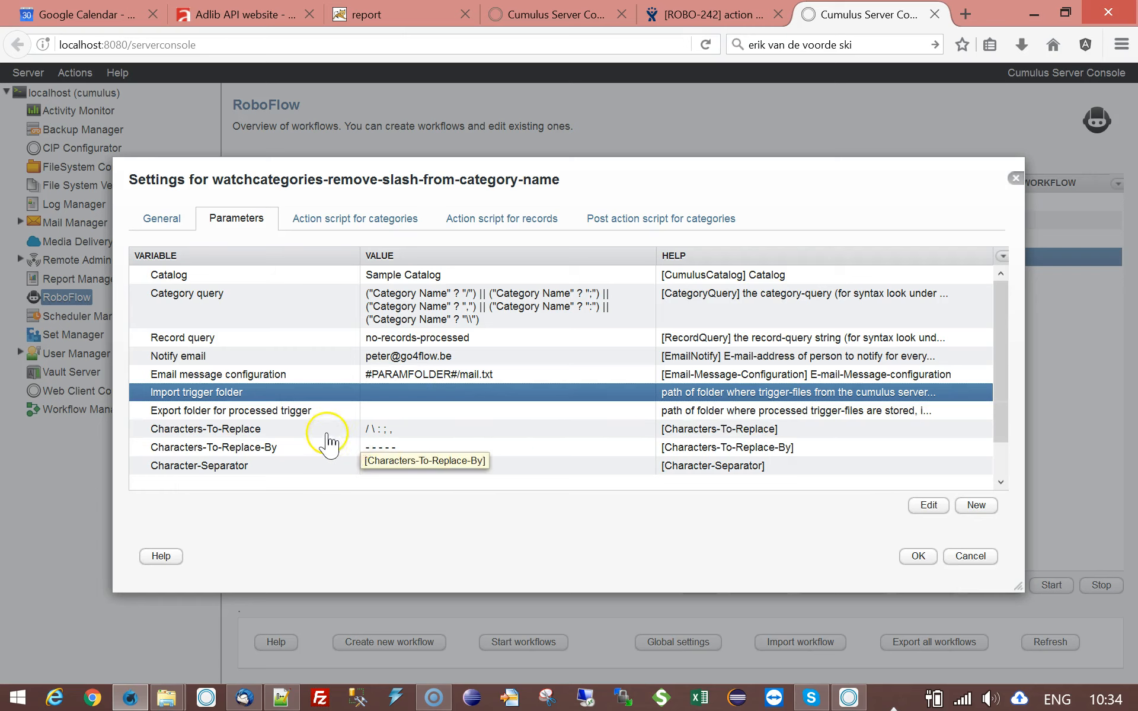
{"action": "left_click", "coordinate": [373, 398]}
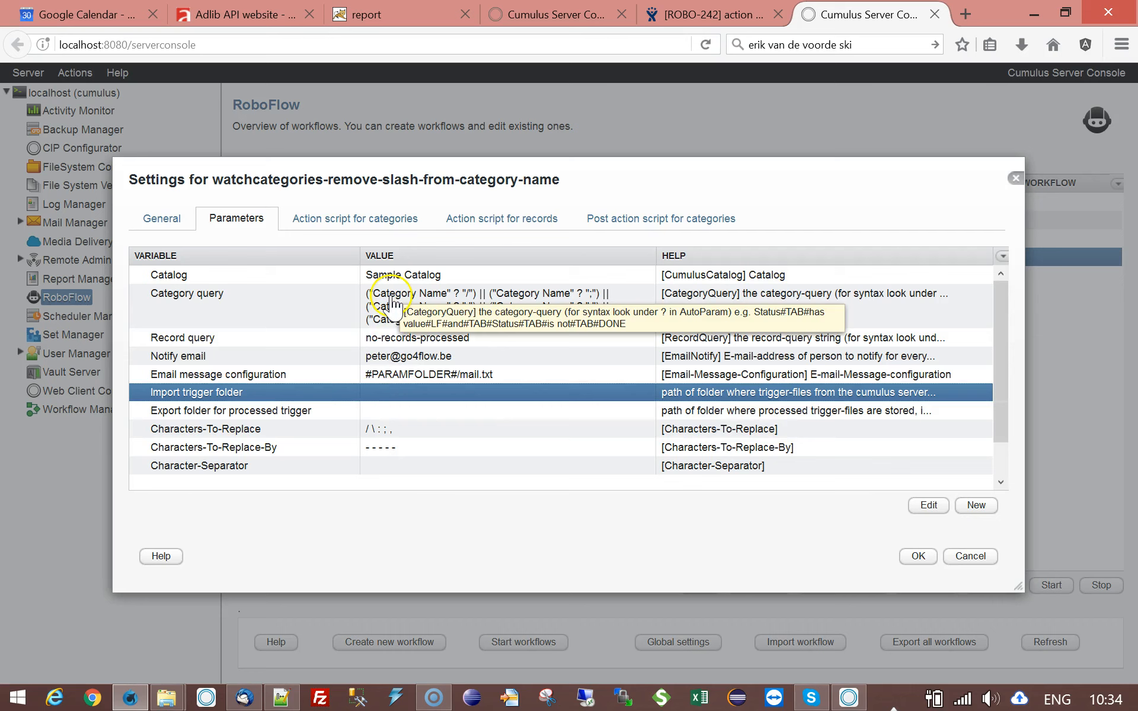
{"action": "left_click", "coordinate": [385, 320]}
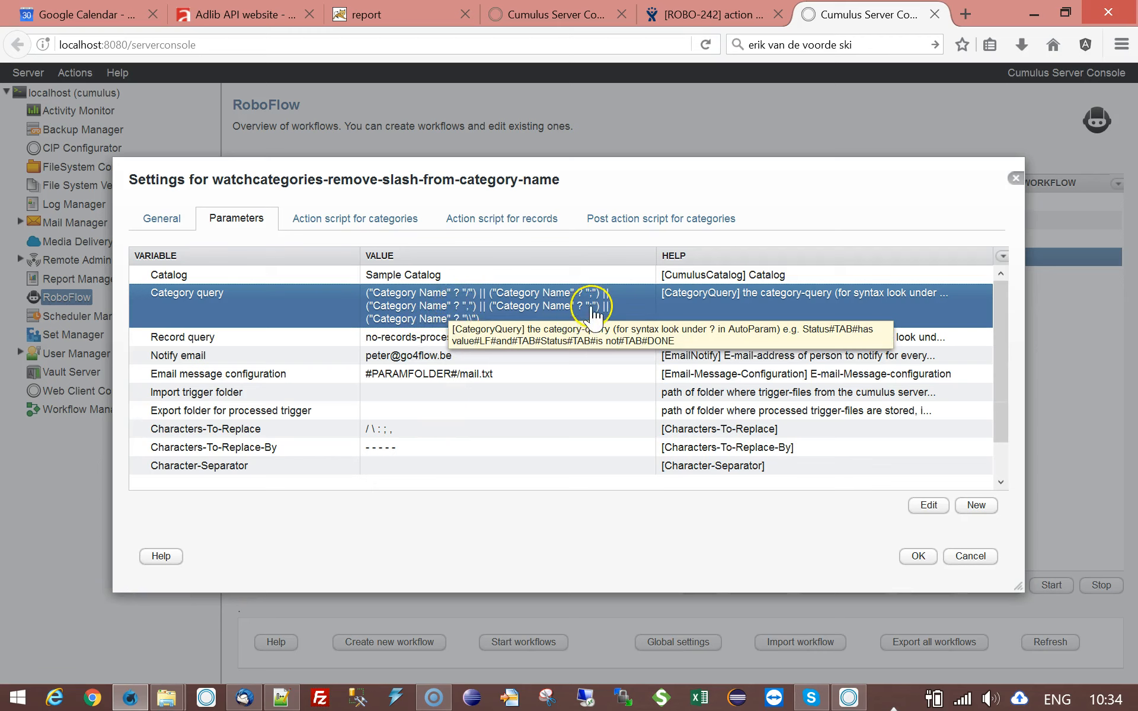
{"action": "left_click", "coordinate": [470, 322]}
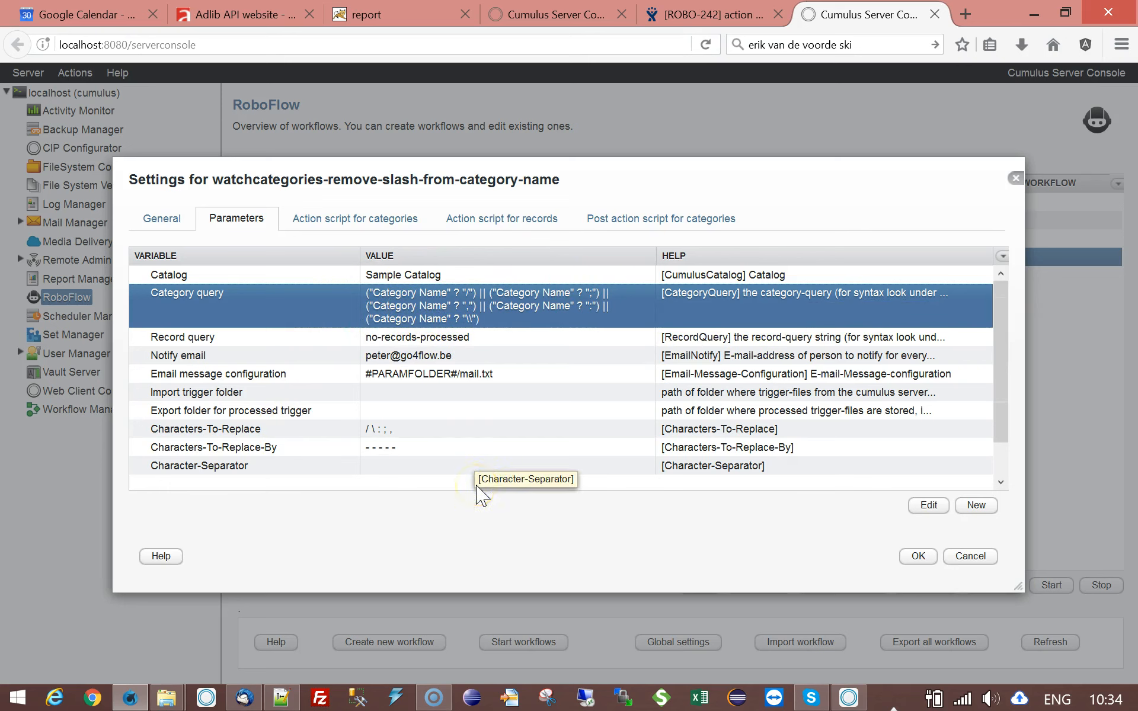
{"action": "left_click", "coordinate": [359, 437]}
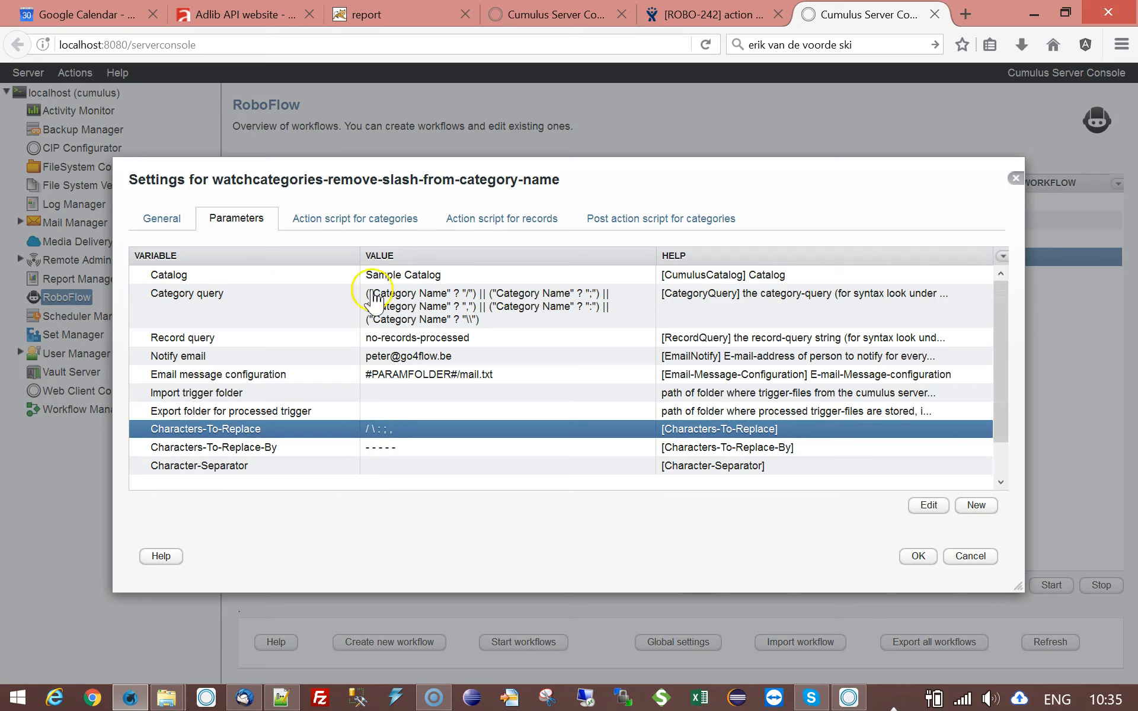
- Open the action script for categories and inspect the action that stores the category name as old-cat-name, leaving it unedited
{"action": "left_click", "coordinate": [366, 222]}
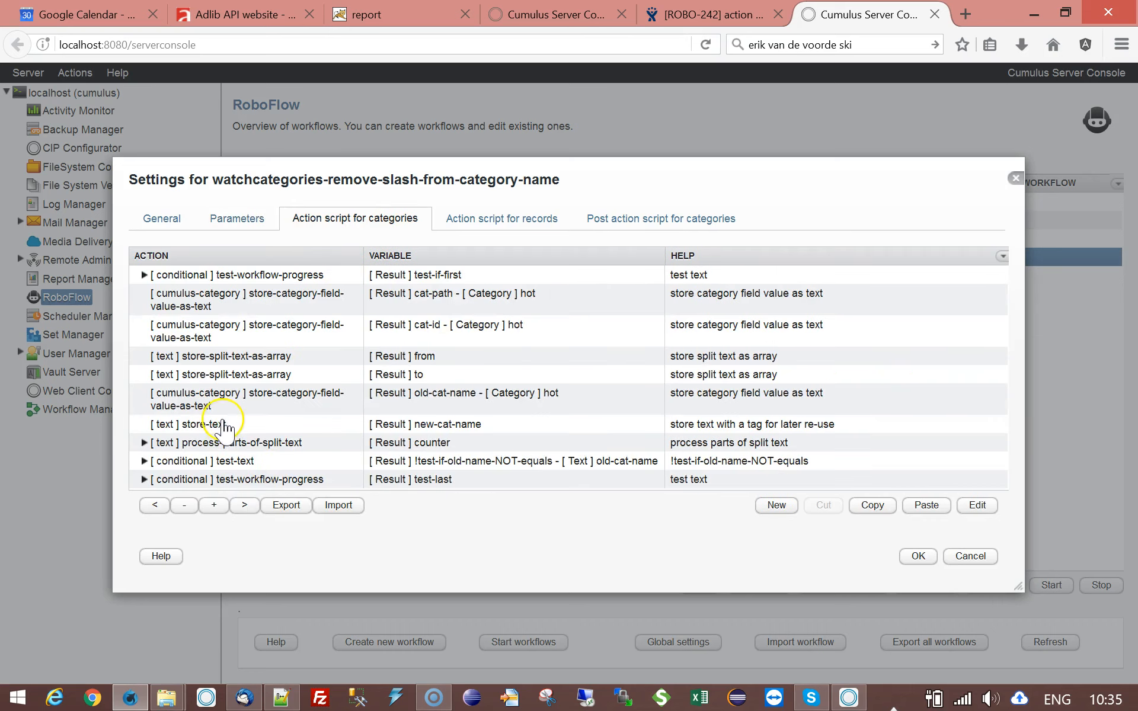
{"action": "left_click", "coordinate": [230, 338]}
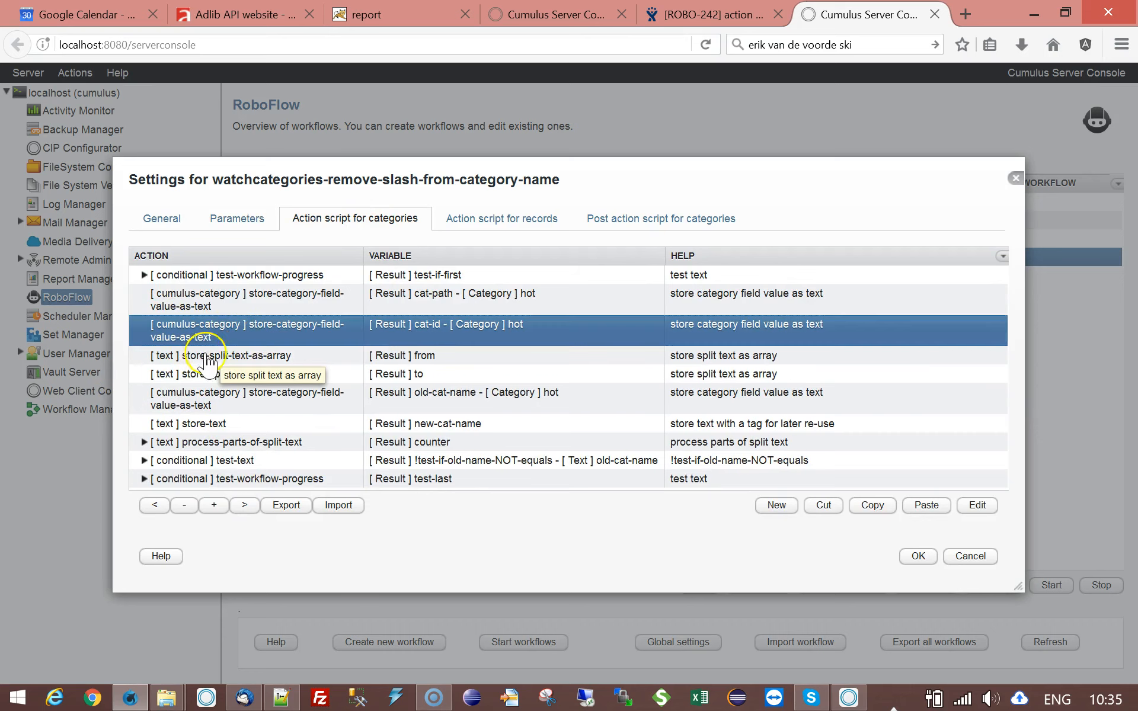
{"action": "double_click", "coordinate": [219, 399]}
{"action": "left_click", "coordinate": [797, 524]}
- Compare the two store-split-text-as-array actions, from and to, with the workflow's replacement character parameters
{"action": "left_click", "coordinate": [184, 355]}
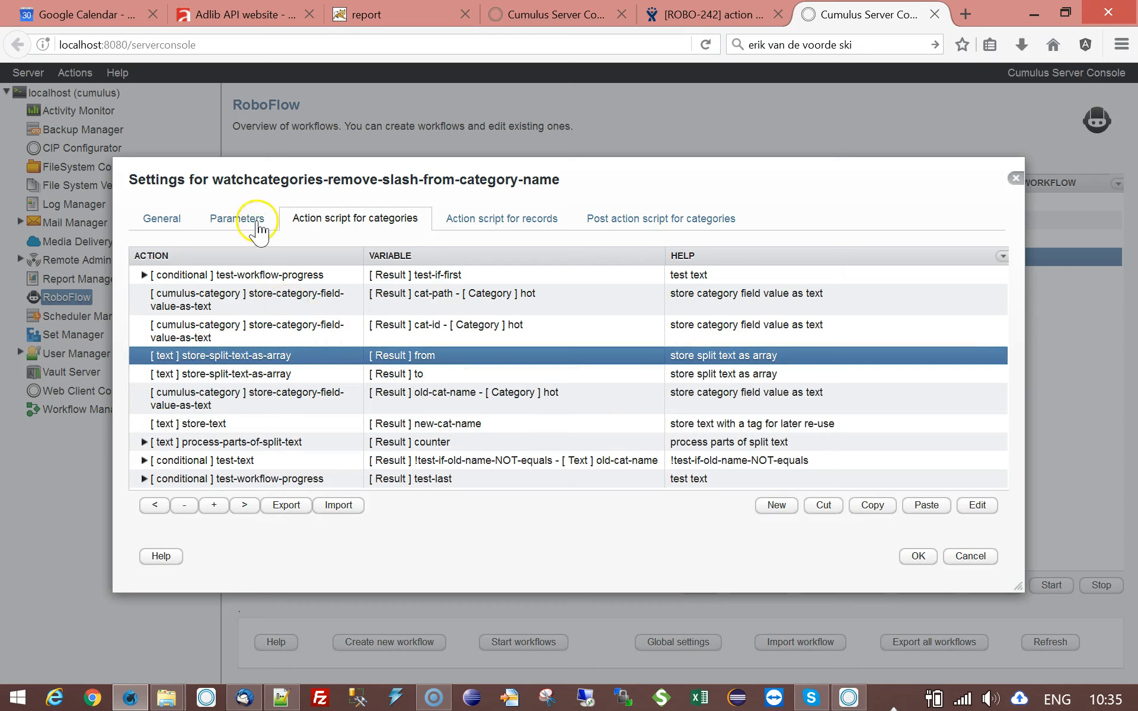
{"action": "left_click", "coordinate": [228, 224]}
{"action": "left_click", "coordinate": [337, 224]}
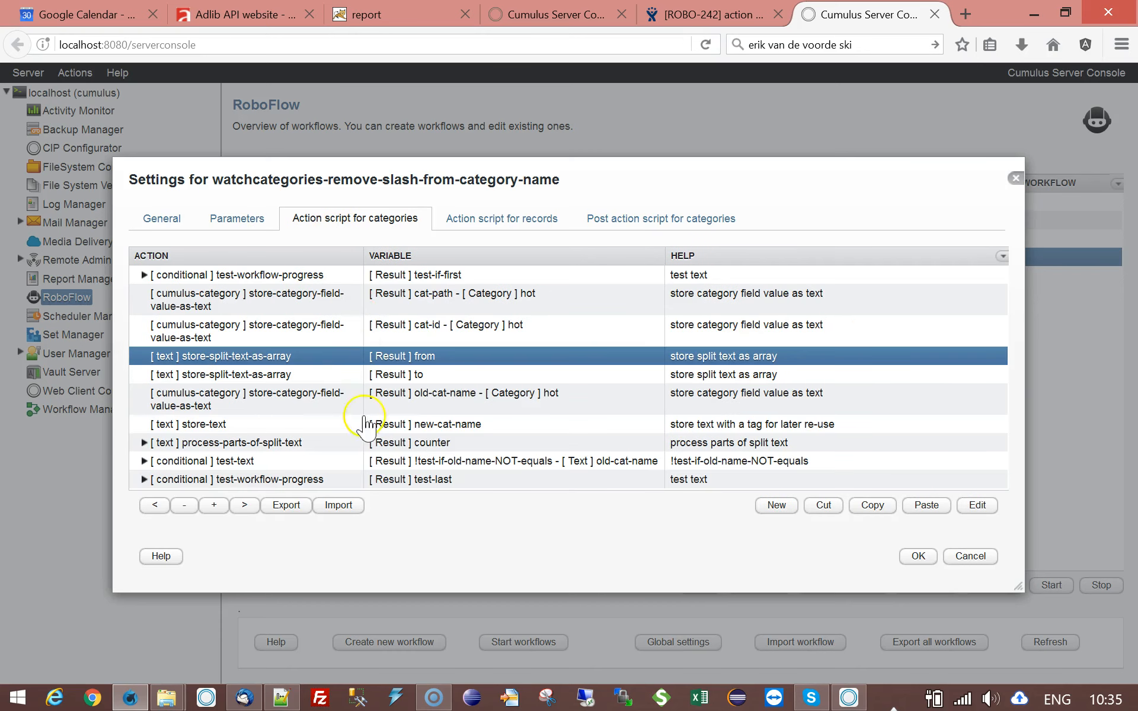
{"action": "left_click", "coordinate": [293, 373]}
{"action": "left_click", "coordinate": [272, 356]}
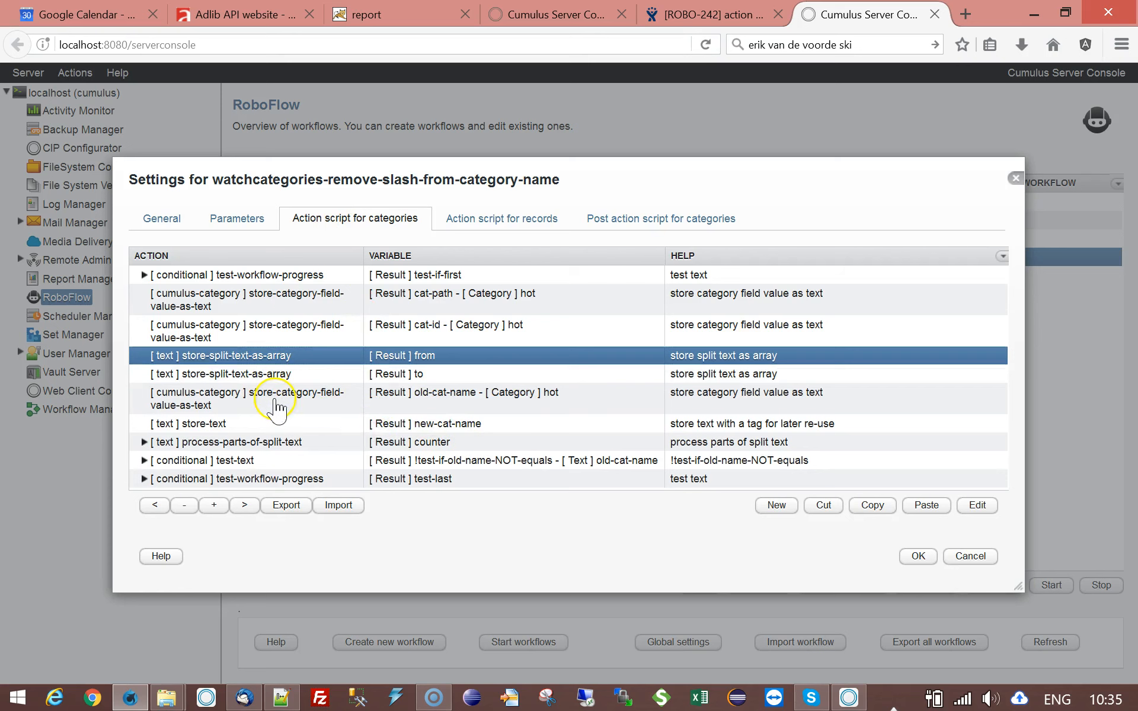
- Review the new-cat-name action, expand process-parts-of-split-text and inspect its Text-To-Split value, closing its settings without changes
{"action": "left_click", "coordinate": [221, 425]}
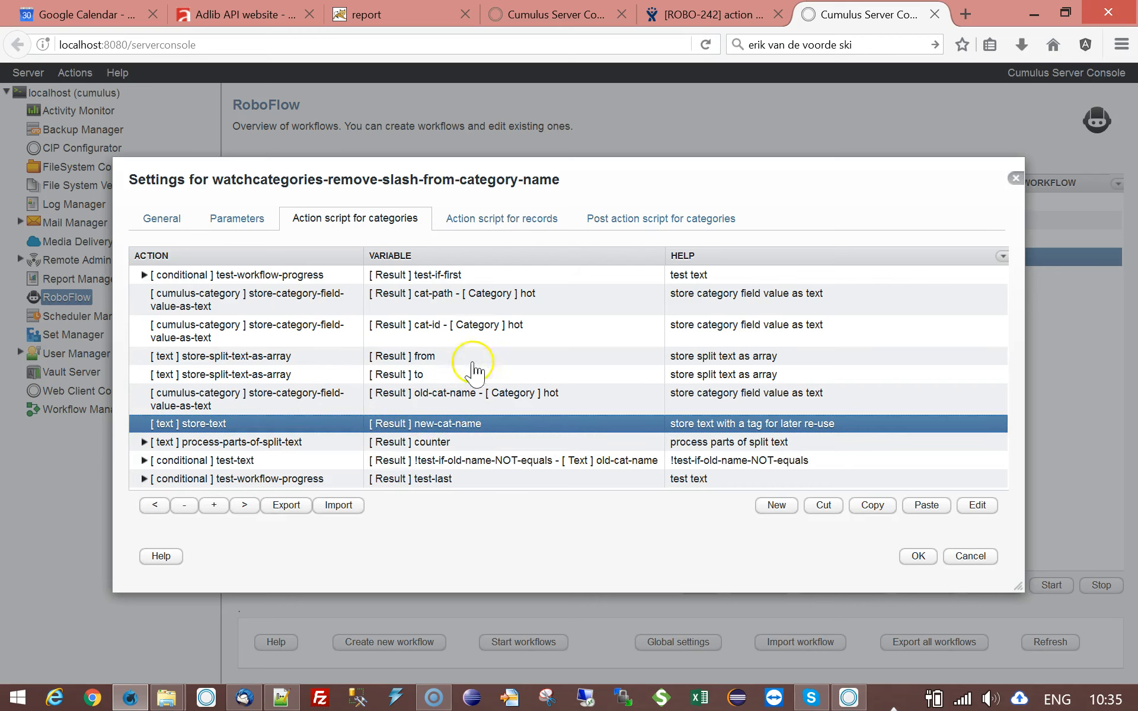
{"action": "left_click", "coordinate": [225, 442]}
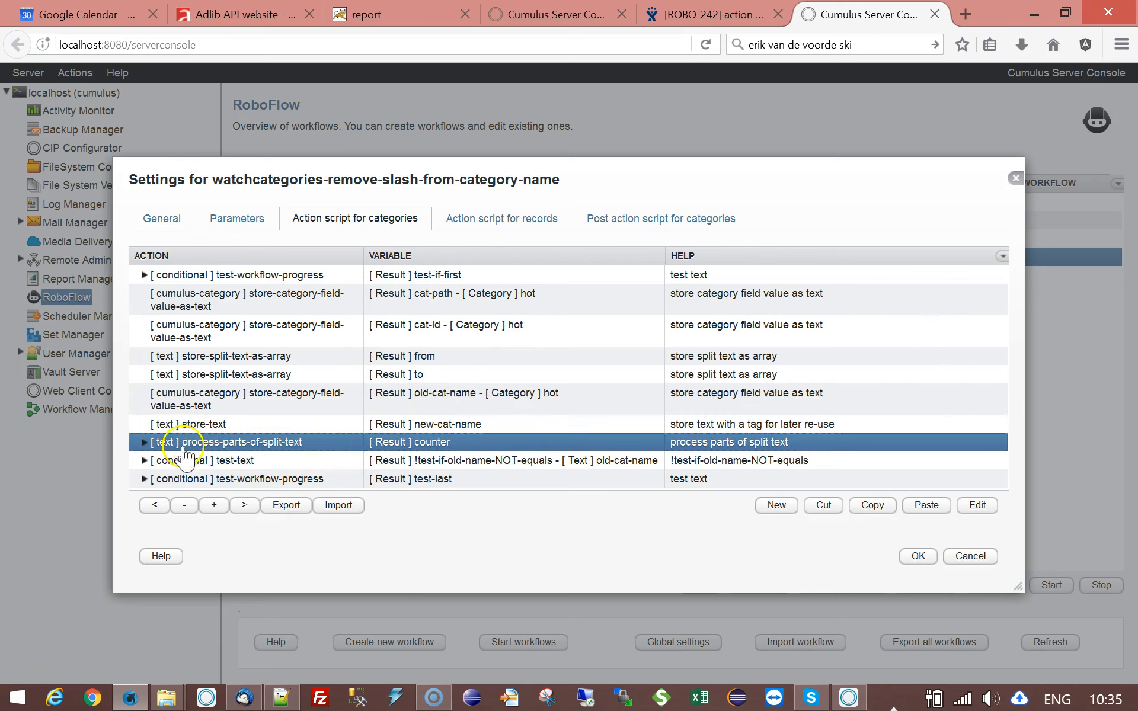
{"action": "left_click", "coordinate": [144, 442]}
{"action": "scroll", "coordinate": [573, 355], "scroll_direction": "down", "scroll_amount": 2}
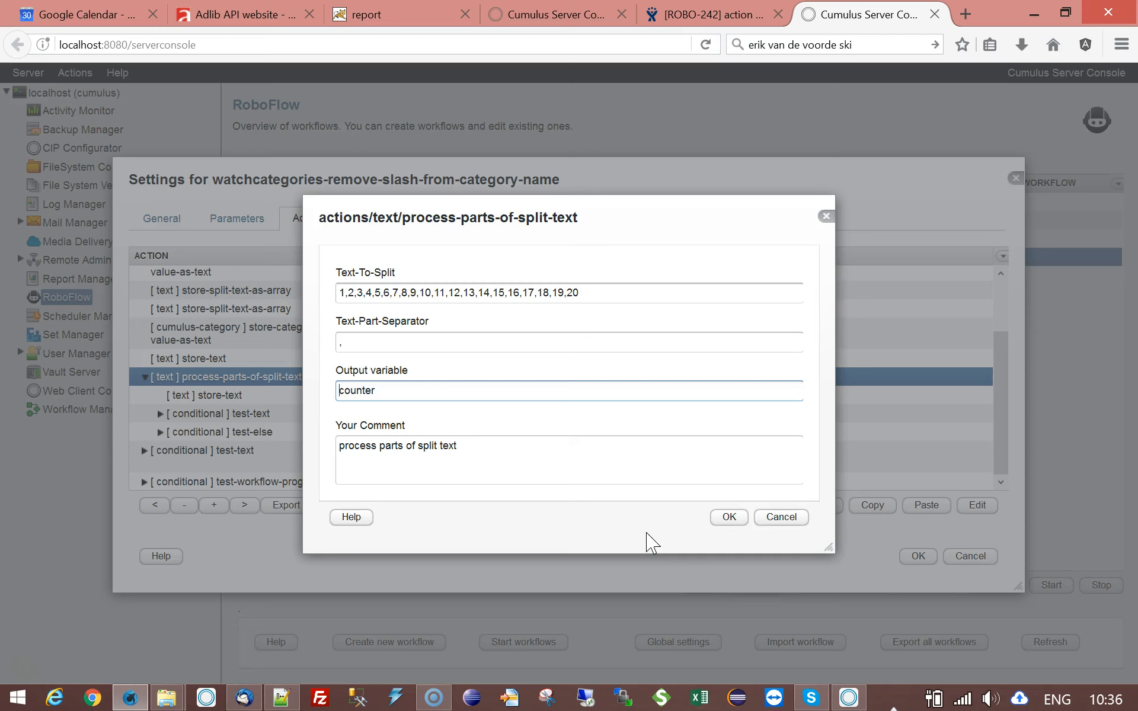
{"action": "left_click_drag", "start_coordinate": [587, 296], "coordinate": [276, 294]}
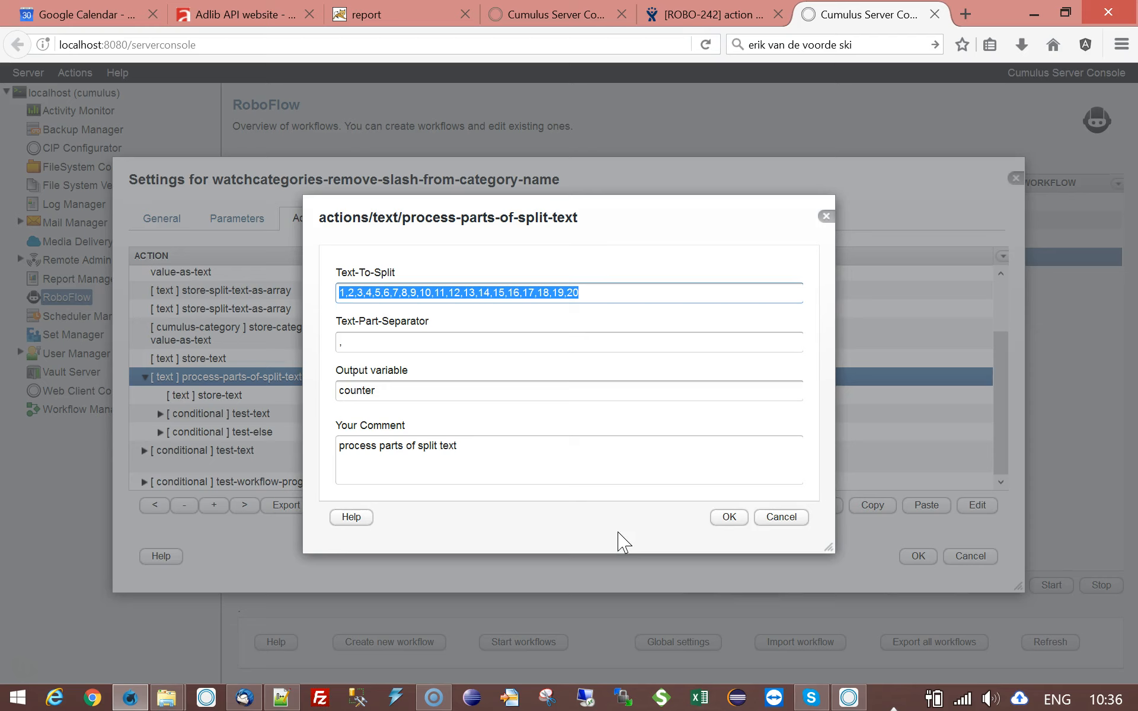
{"action": "left_click", "coordinate": [794, 518]}
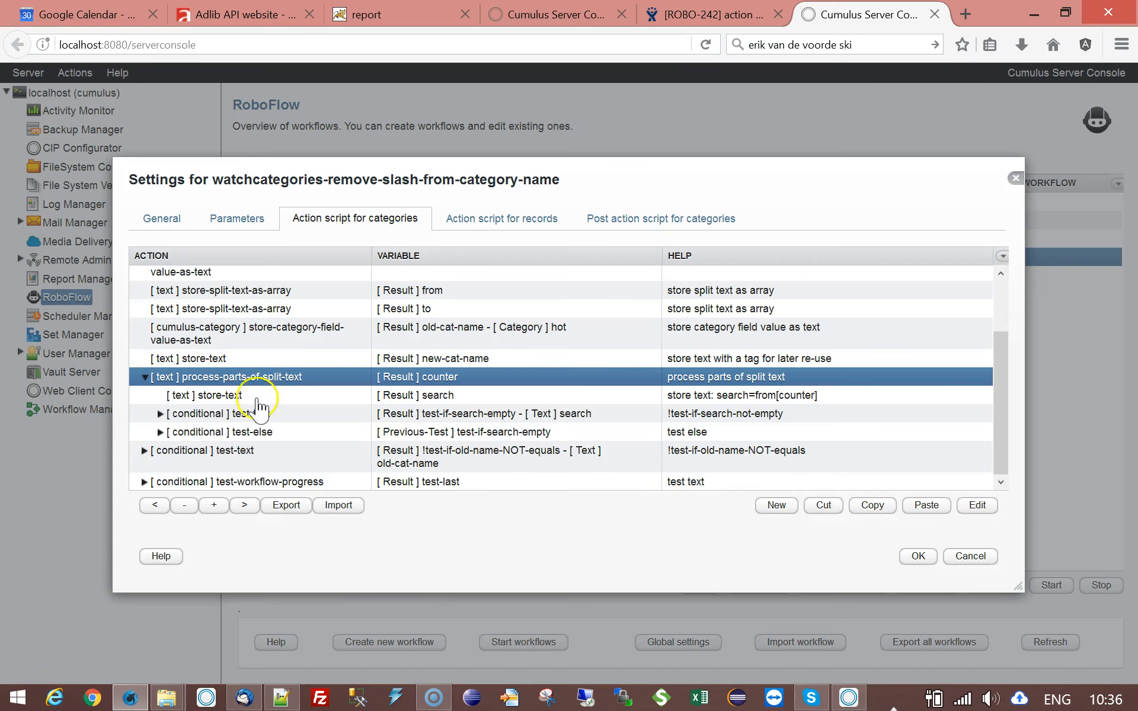
- Open the store-text action nested in the split-text loop and compare its from reference with the script's result variables
{"action": "left_click", "coordinate": [304, 391]}
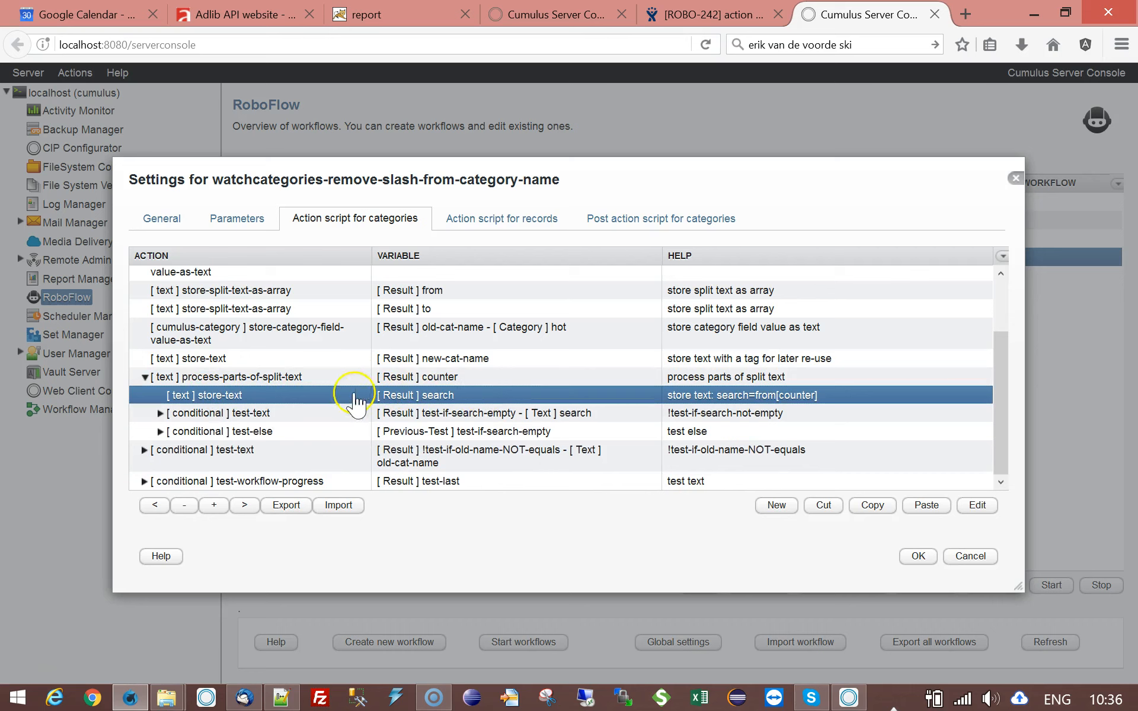
{"action": "double_click", "coordinate": [234, 394]}
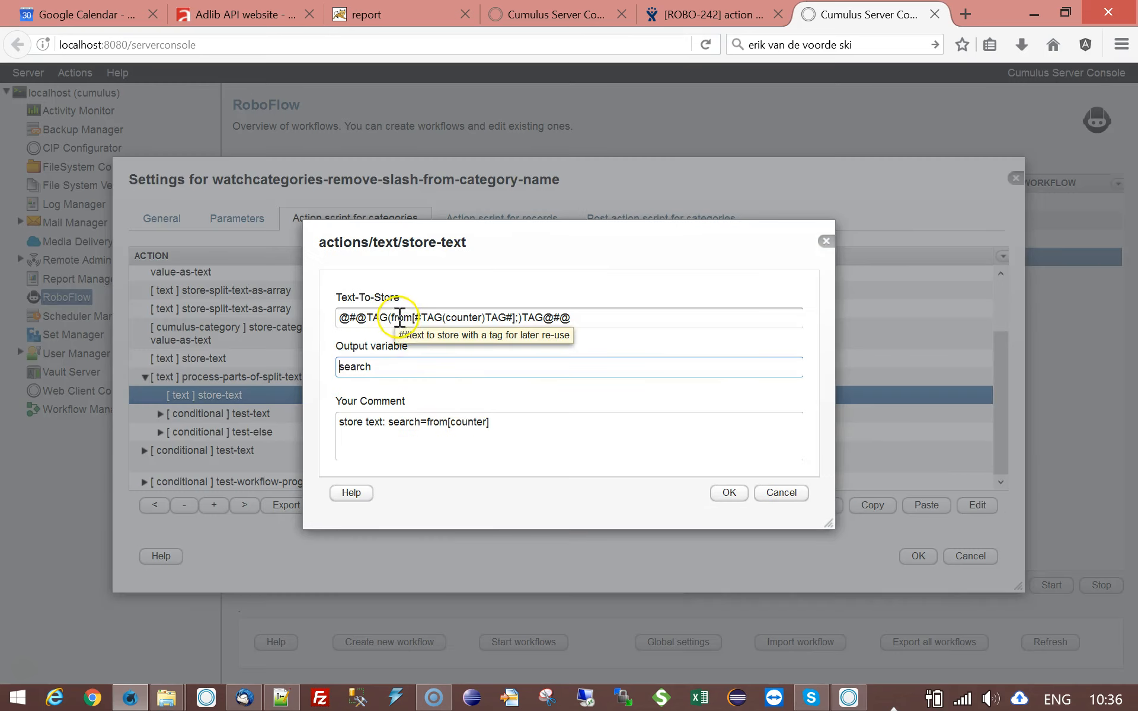
{"action": "left_click_drag", "start_coordinate": [391, 320], "coordinate": [413, 320]}
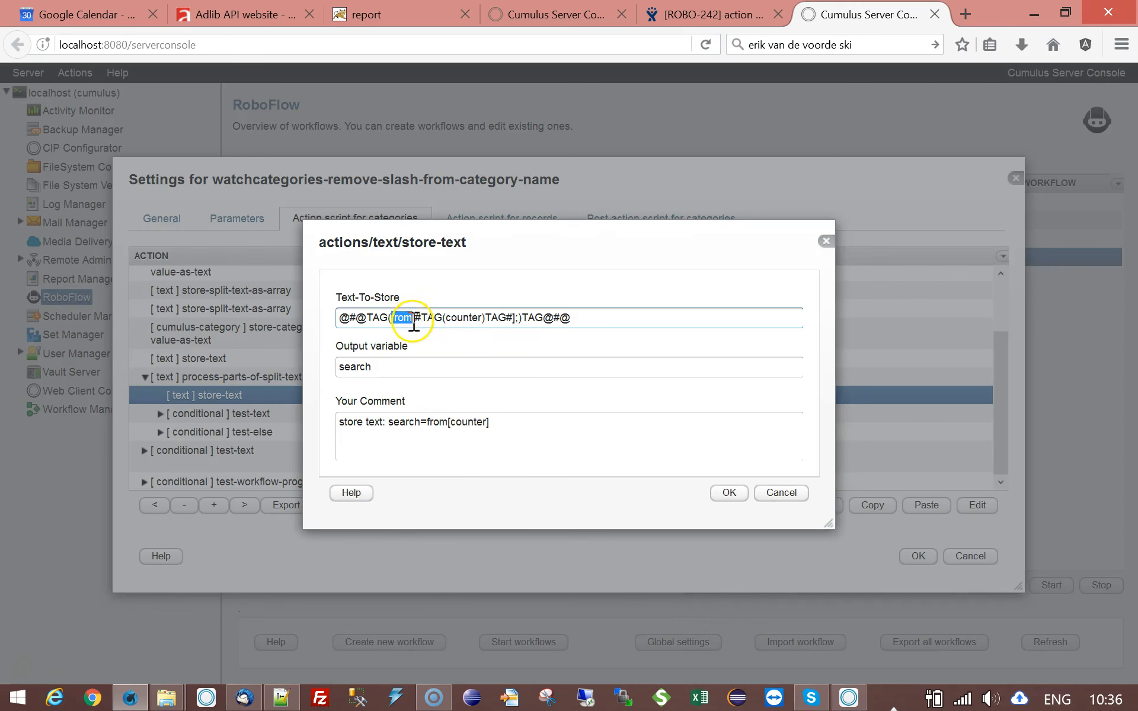
{"action": "left_click_drag", "start_coordinate": [409, 254], "coordinate": [609, 407]}
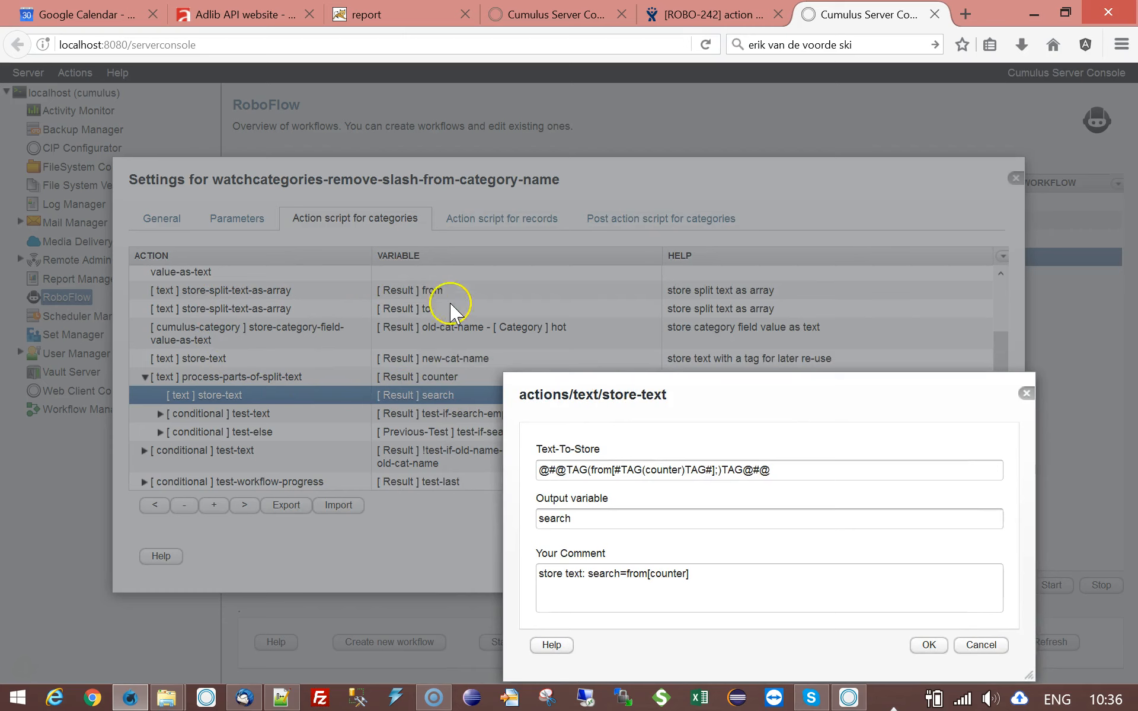
{"action": "left_click_drag", "start_coordinate": [632, 394], "coordinate": [533, 260]}
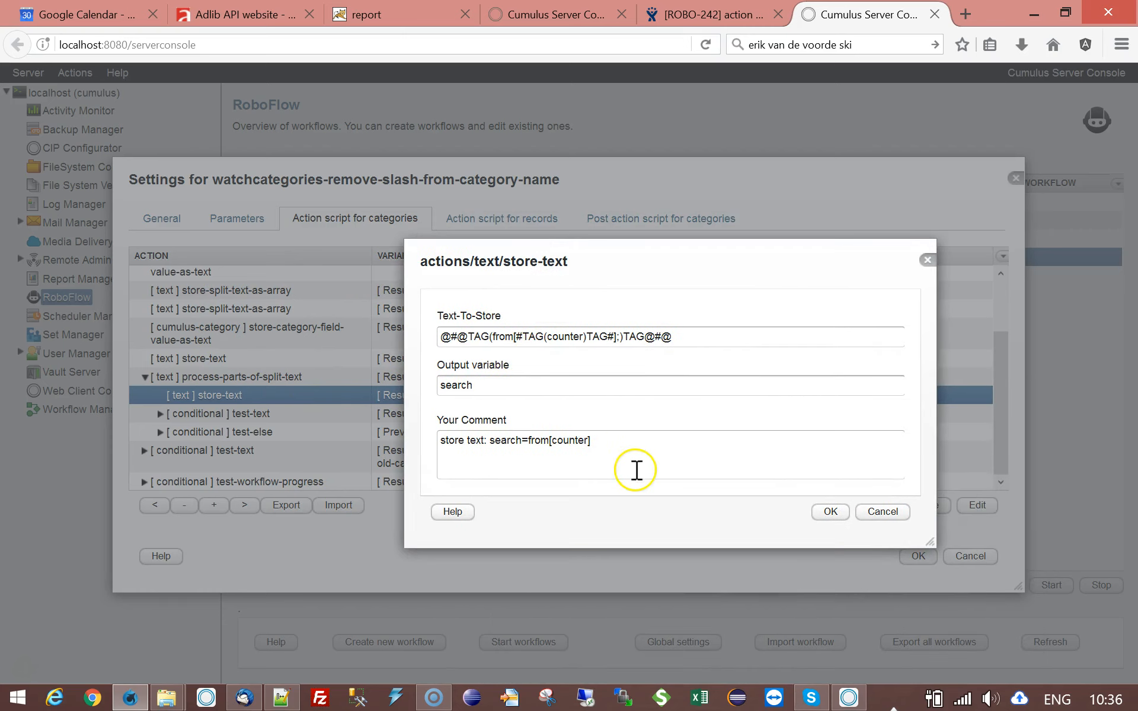
- Examine the bracketed counter index in Text-To-Store and match it to the loop's counter variable
{"action": "double_click", "coordinate": [477, 337]}
{"action": "double_click", "coordinate": [503, 337]}
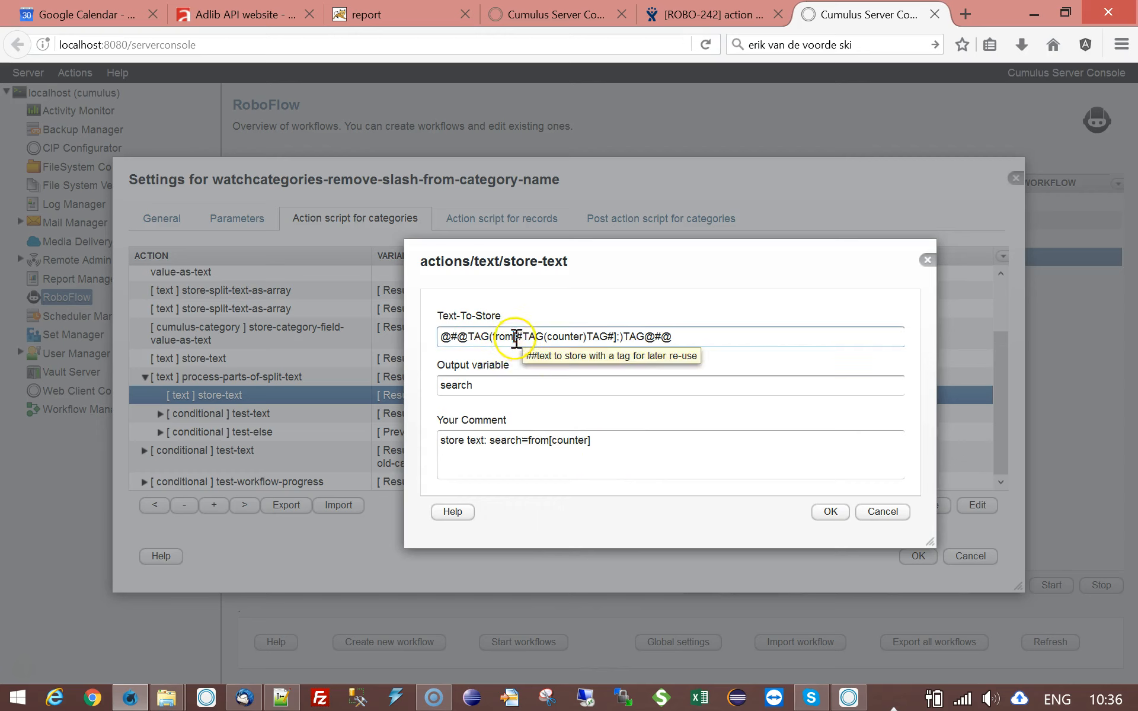
{"action": "left_click", "coordinate": [614, 336]}
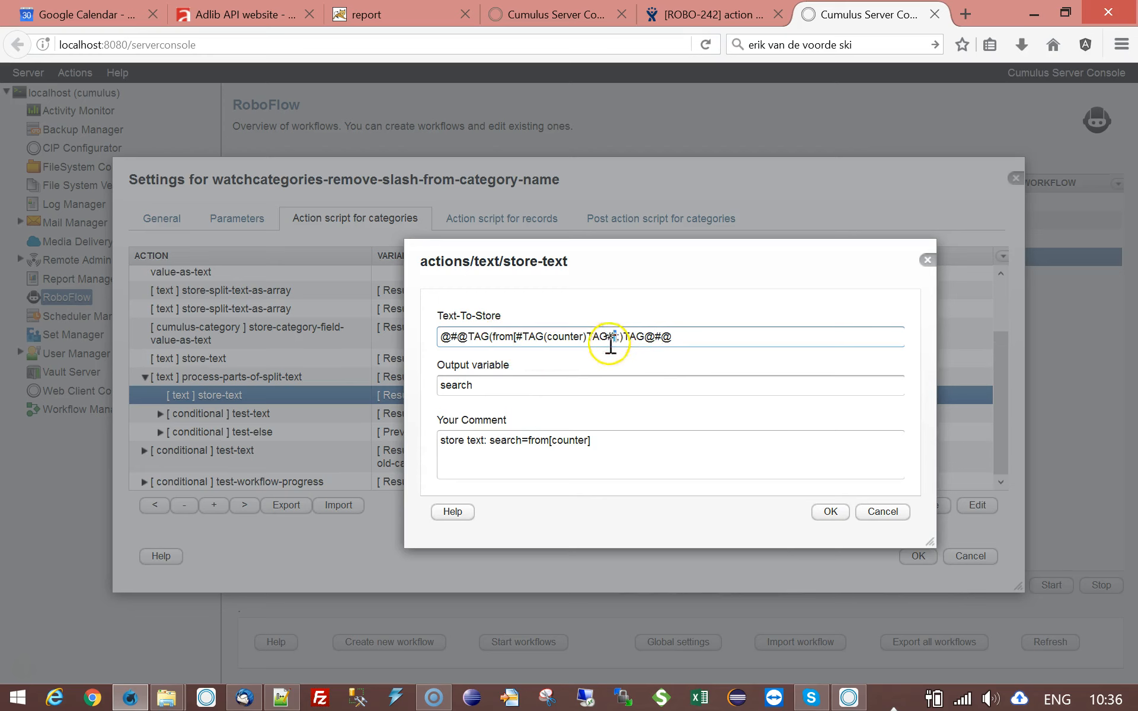
{"action": "left_click_drag", "start_coordinate": [524, 279], "coordinate": [652, 399]}
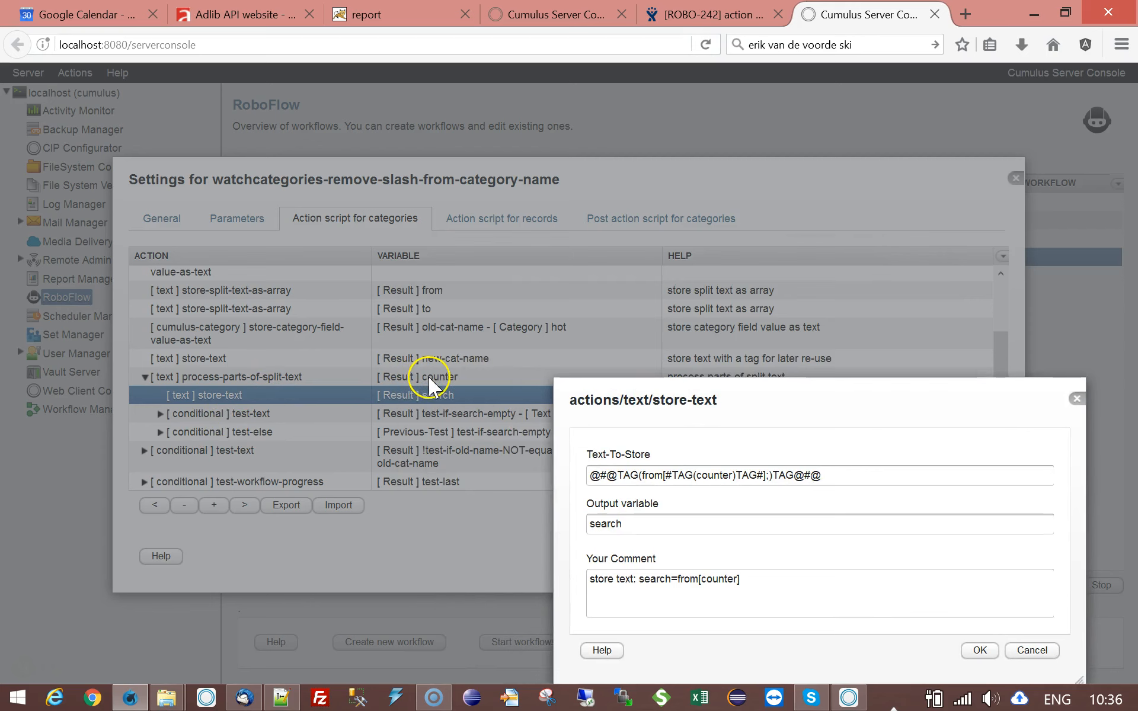
{"action": "left_click_drag", "start_coordinate": [805, 408], "coordinate": [712, 291]}
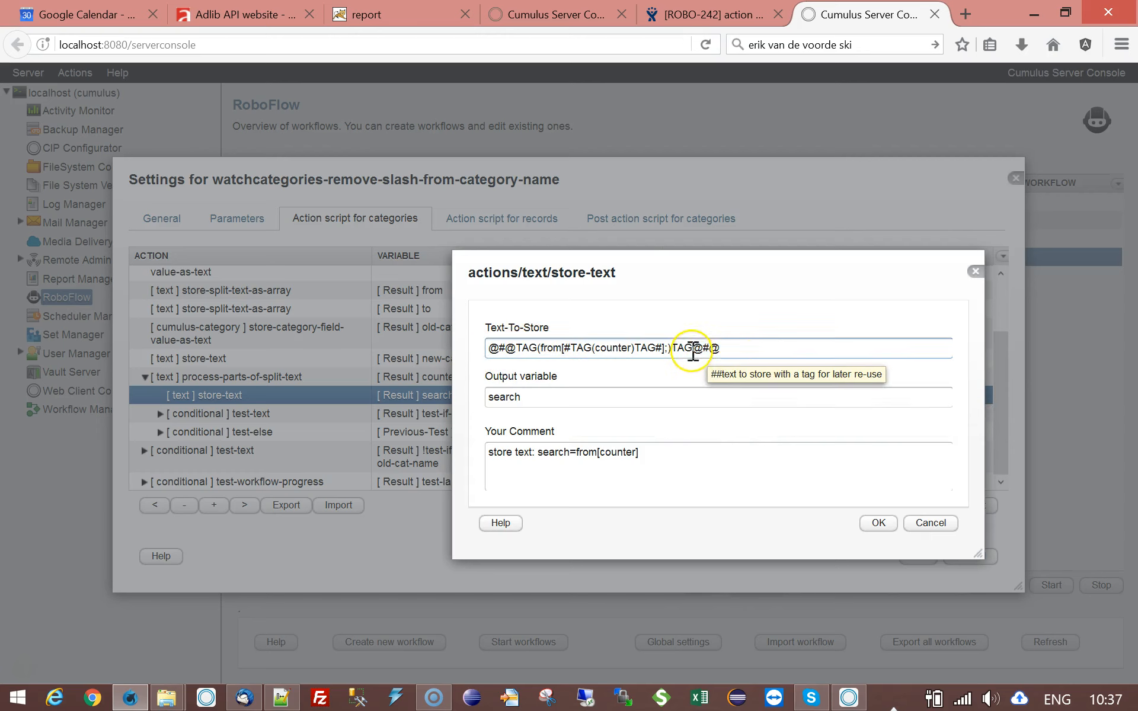
- Compare the outer @#@ delimiters with the inner # delimiters in the store-text action's Text-To-Store value, closing its settings without changes
{"action": "left_click_drag", "start_coordinate": [692, 349], "coordinate": [720, 350]}
{"action": "left_click", "coordinate": [720, 347]}
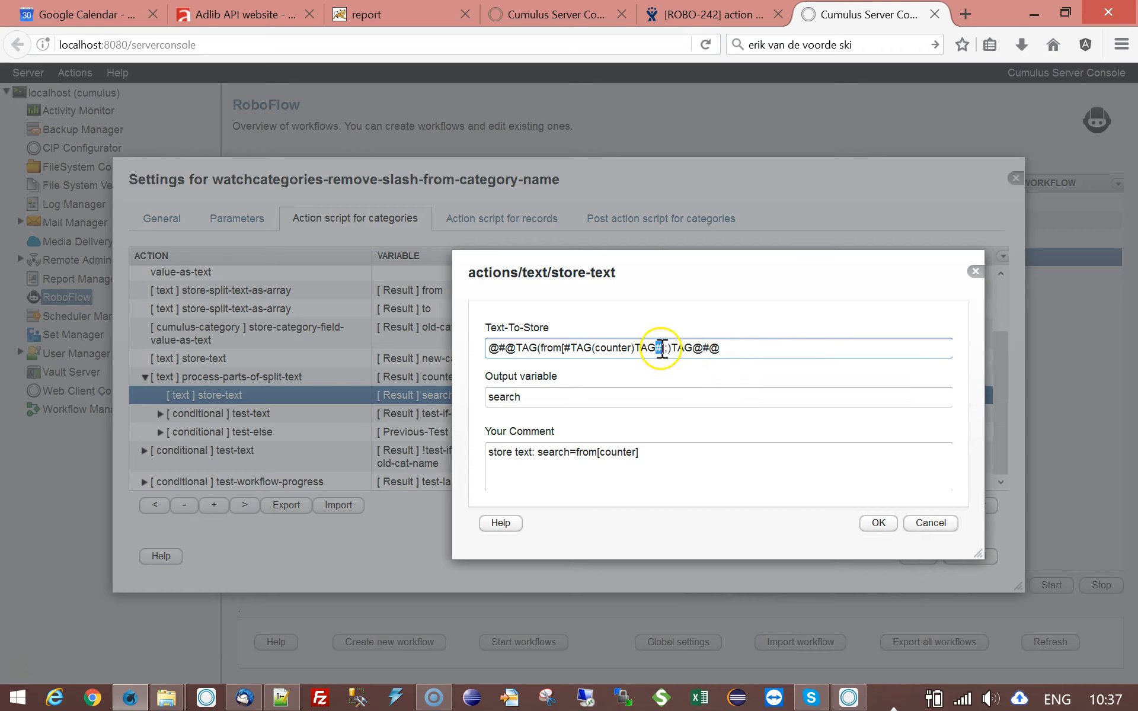
{"action": "left_click_drag", "start_coordinate": [634, 346], "coordinate": [660, 349]}
{"action": "left_click_drag", "start_coordinate": [565, 349], "coordinate": [637, 347]}
{"action": "left_click", "coordinate": [715, 347]}
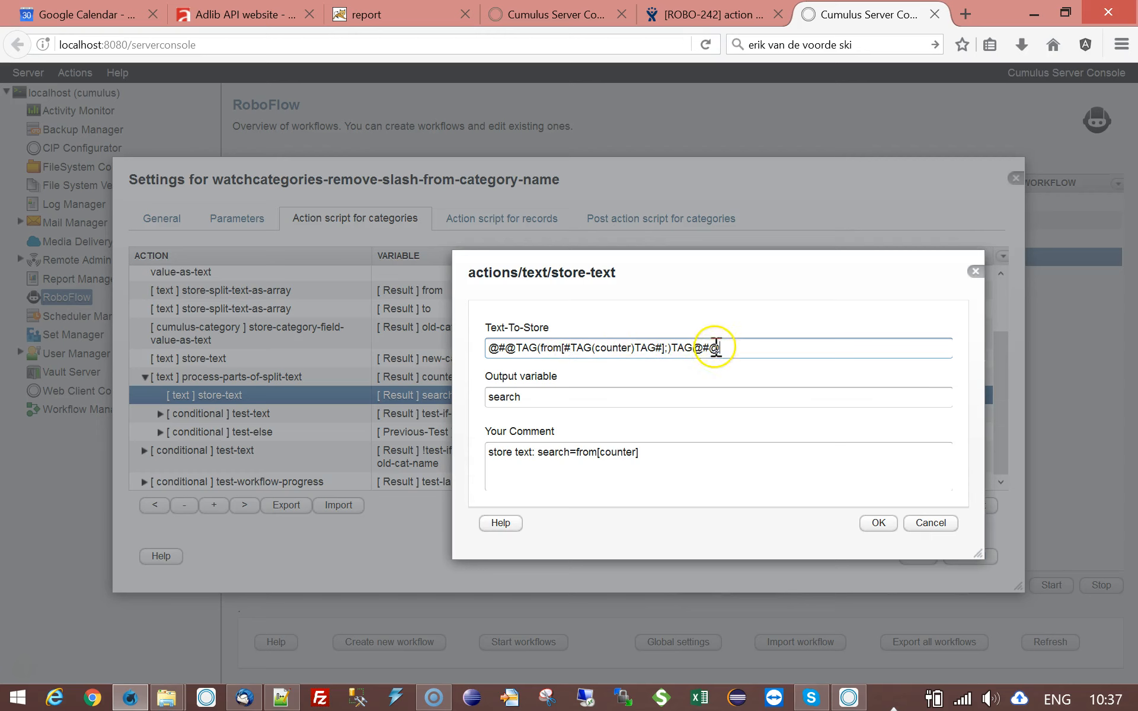
{"action": "left_click_drag", "start_coordinate": [720, 348], "coordinate": [692, 348]}
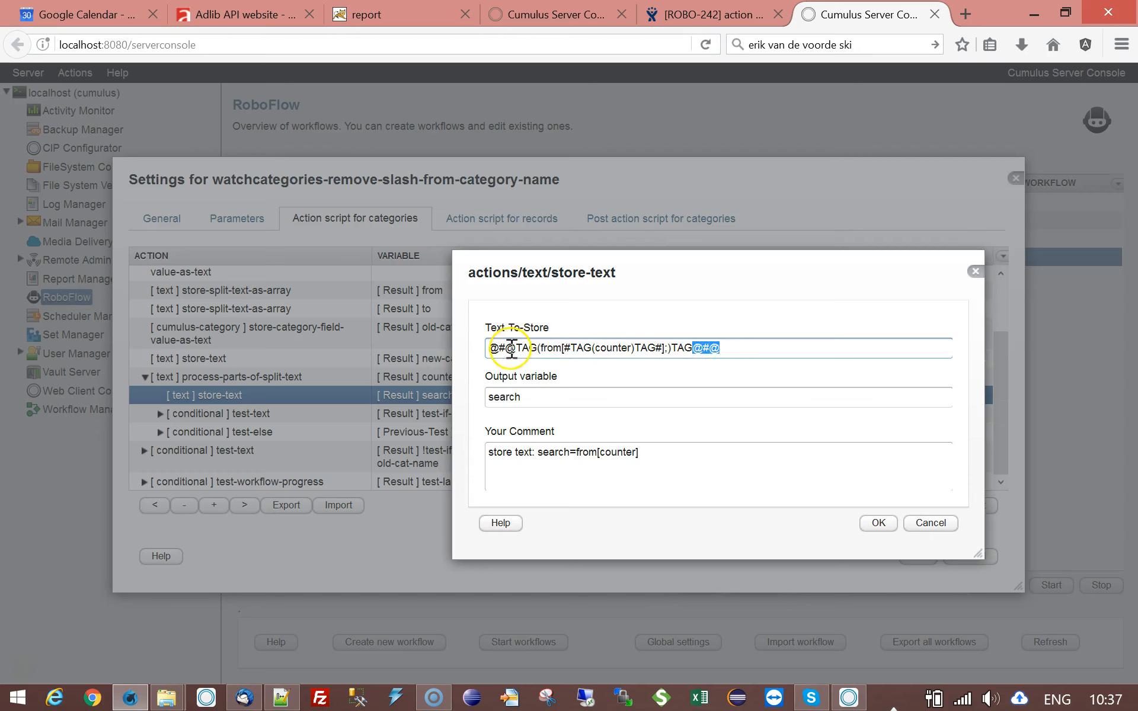
{"action": "left_click_drag", "start_coordinate": [515, 348], "coordinate": [457, 356]}
{"action": "left_click", "coordinate": [615, 347]}
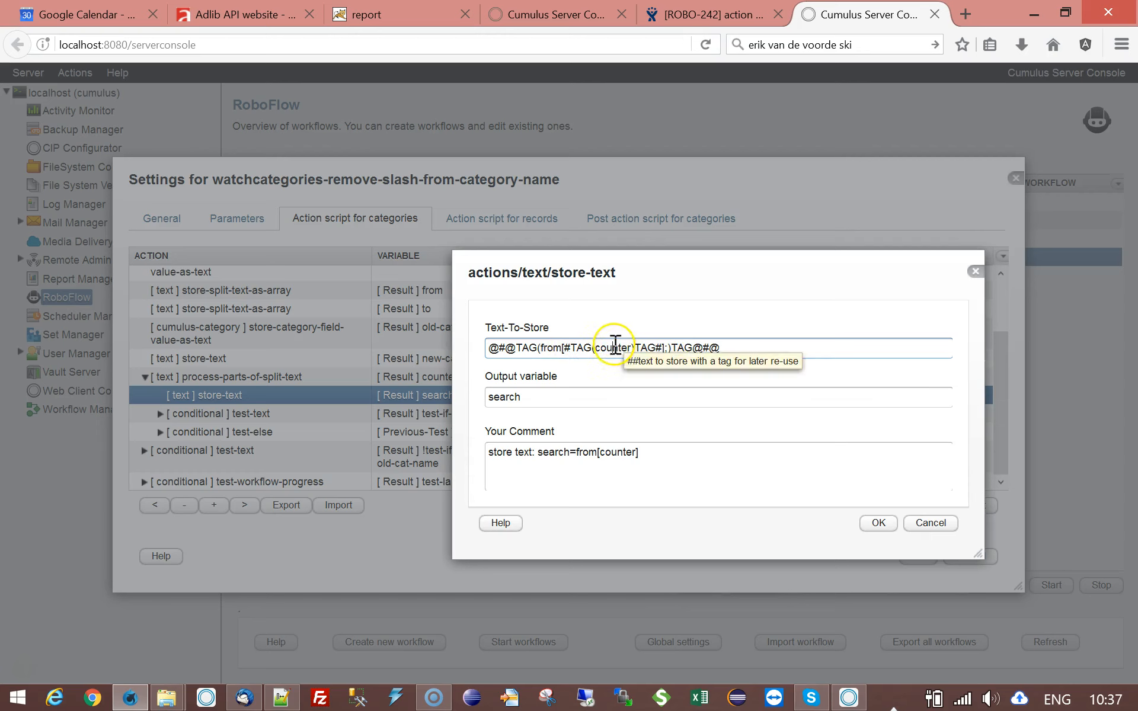
{"action": "left_click_drag", "start_coordinate": [565, 349], "coordinate": [585, 350]}
{"action": "left_click", "coordinate": [601, 349]}
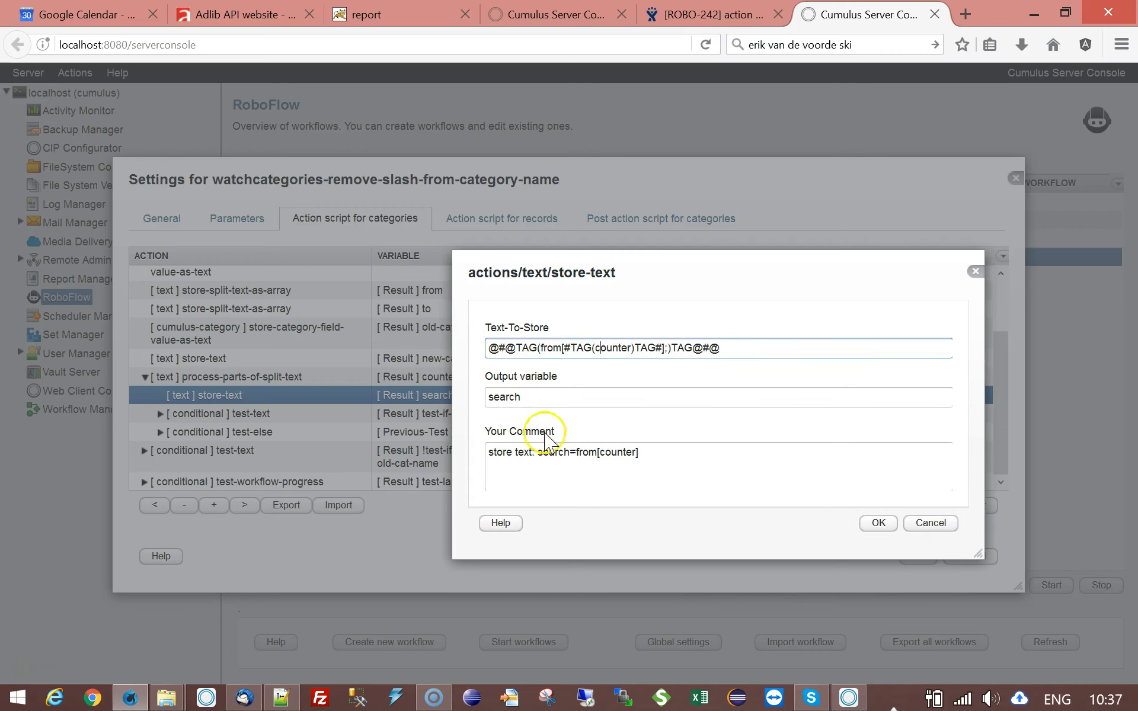
{"action": "left_click", "coordinate": [923, 522]}
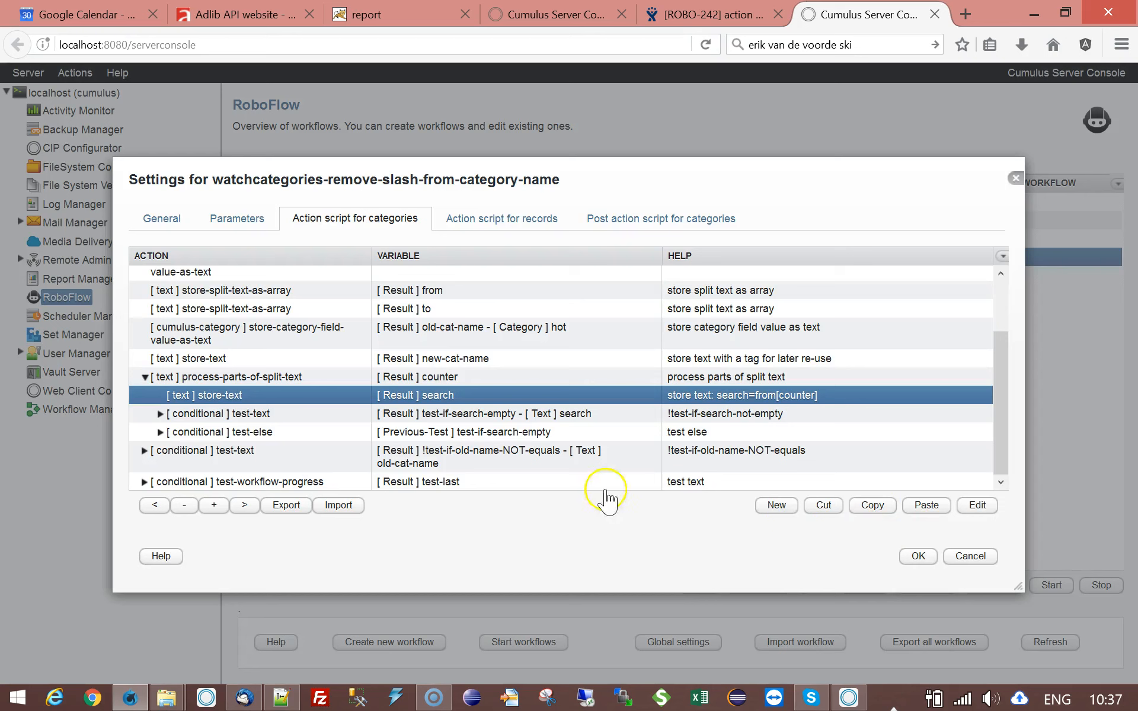
- Review the test-text condition on the search variable and inspect the actions nested under it and under test-else
{"action": "left_click", "coordinate": [303, 419]}
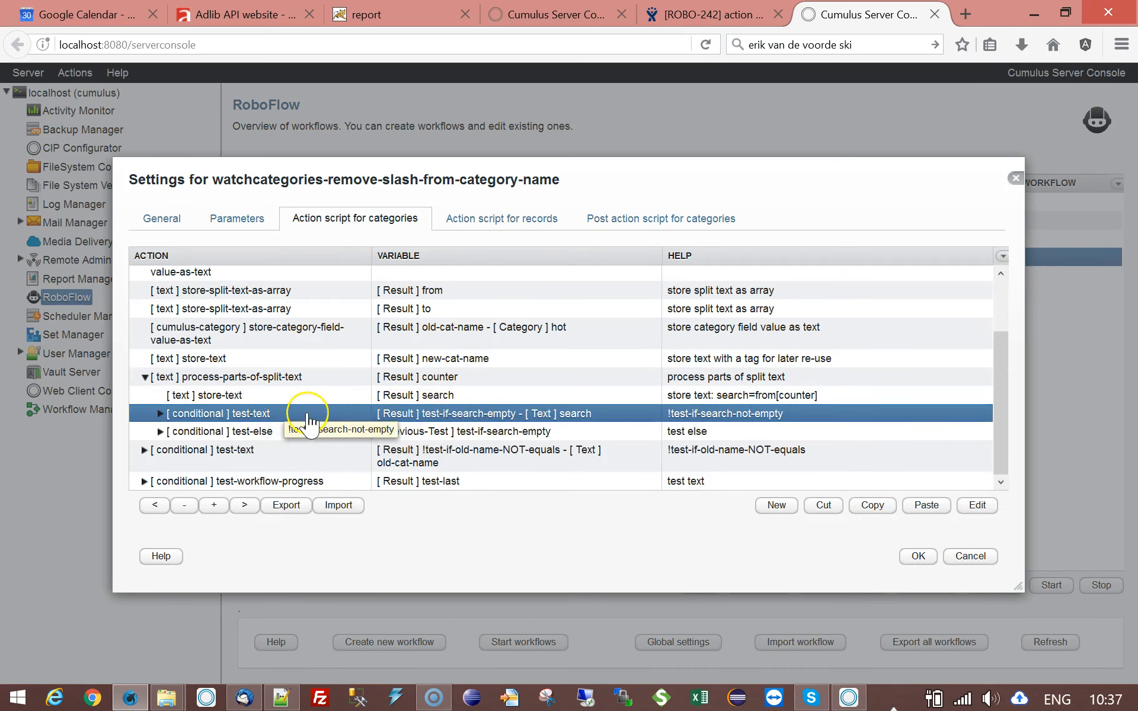
{"action": "double_click", "coordinate": [341, 415]}
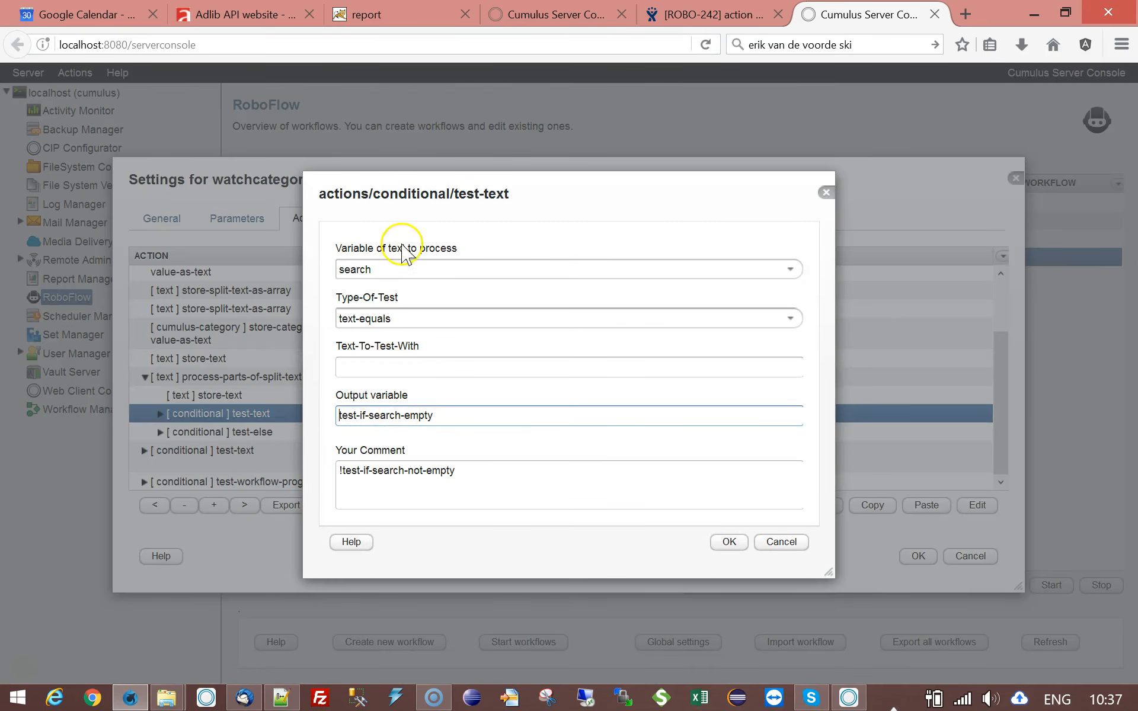
{"action": "left_click", "coordinate": [805, 542]}
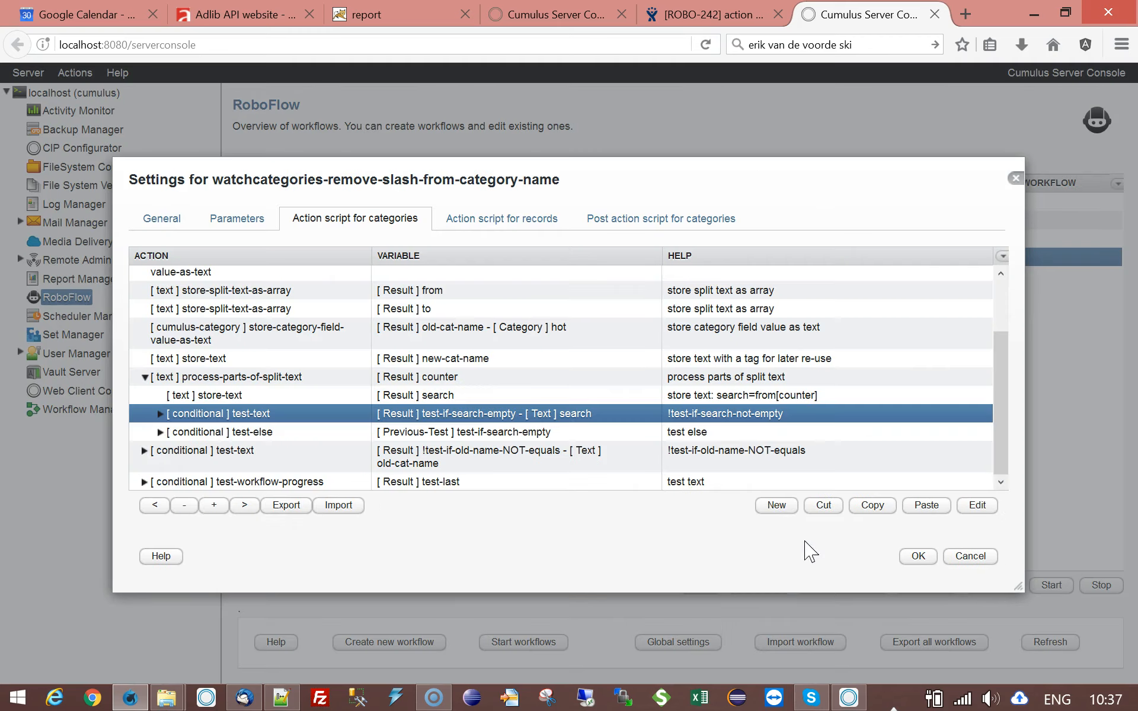
{"action": "left_click", "coordinate": [243, 414]}
{"action": "left_click", "coordinate": [160, 433]}
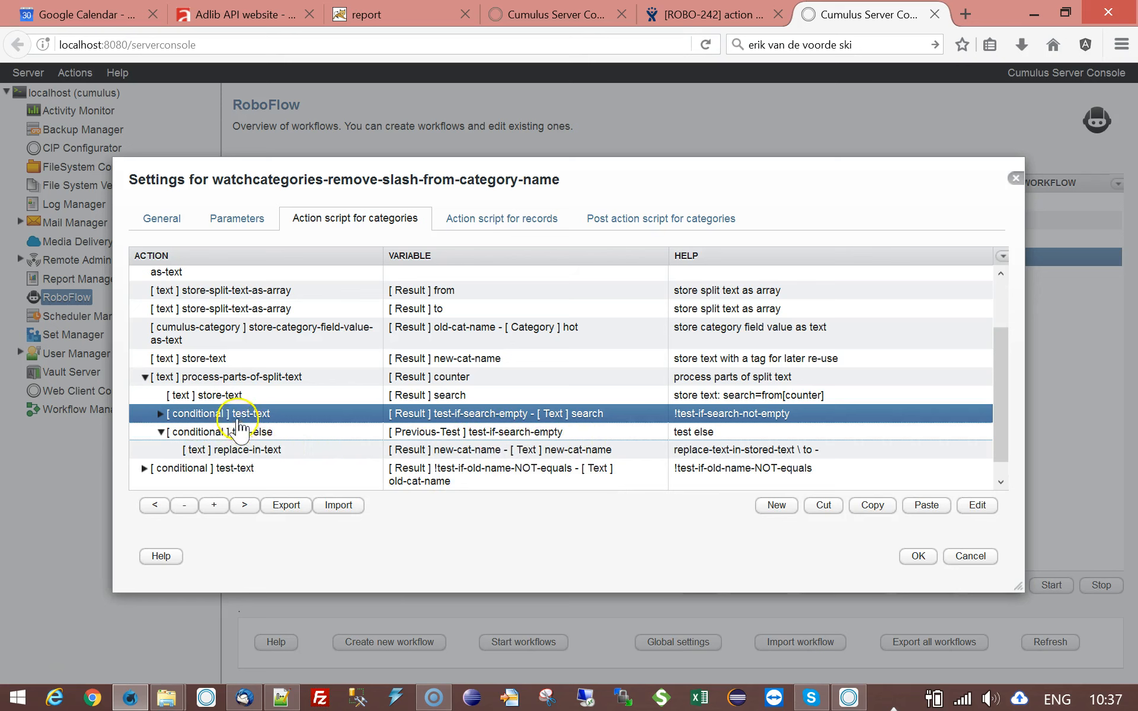
{"action": "left_click", "coordinate": [160, 414]}
{"action": "left_click", "coordinate": [329, 433]}
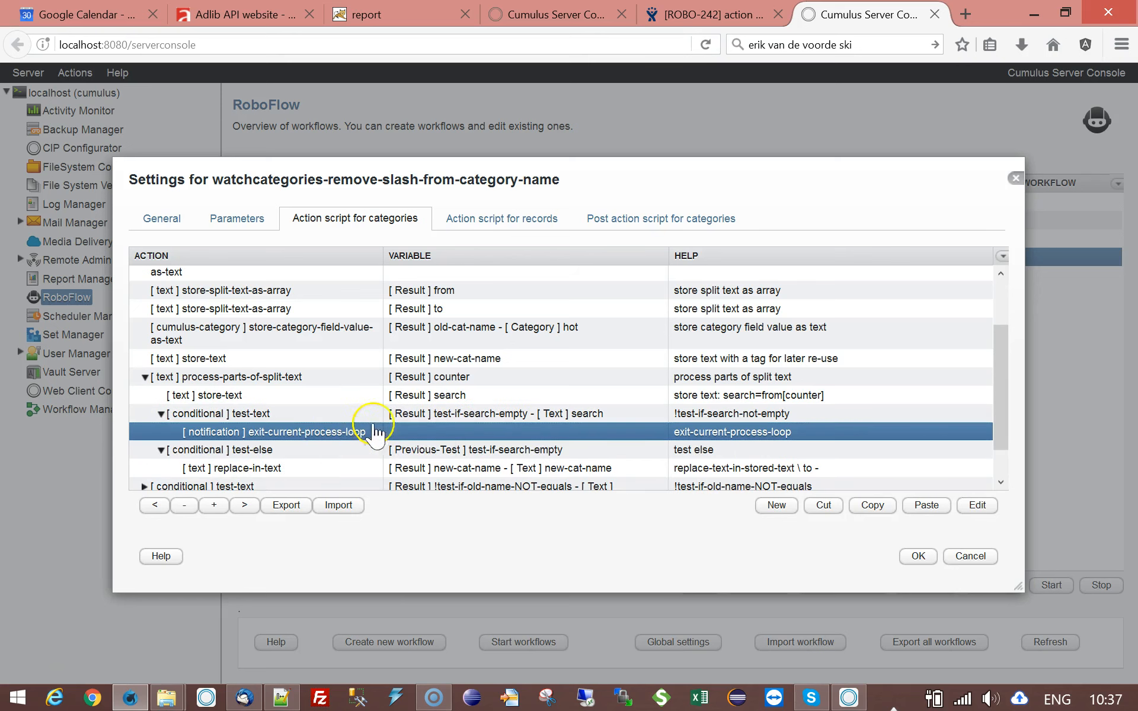
{"action": "left_click", "coordinate": [160, 413]}
- Inspect the find, replace and output variable settings of the replace-in-text action without changes, and collapse the process-parts-of-split-text loop
{"action": "double_click", "coordinate": [282, 449]}
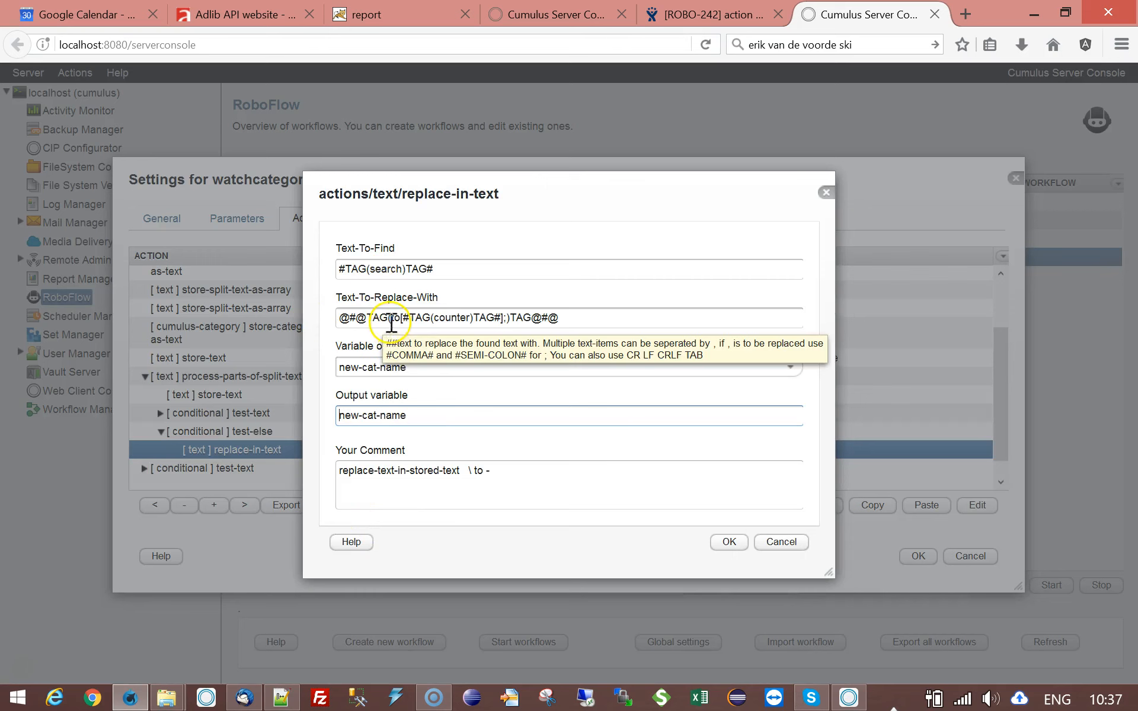
{"action": "left_click_drag", "start_coordinate": [393, 203], "coordinate": [431, 416]}
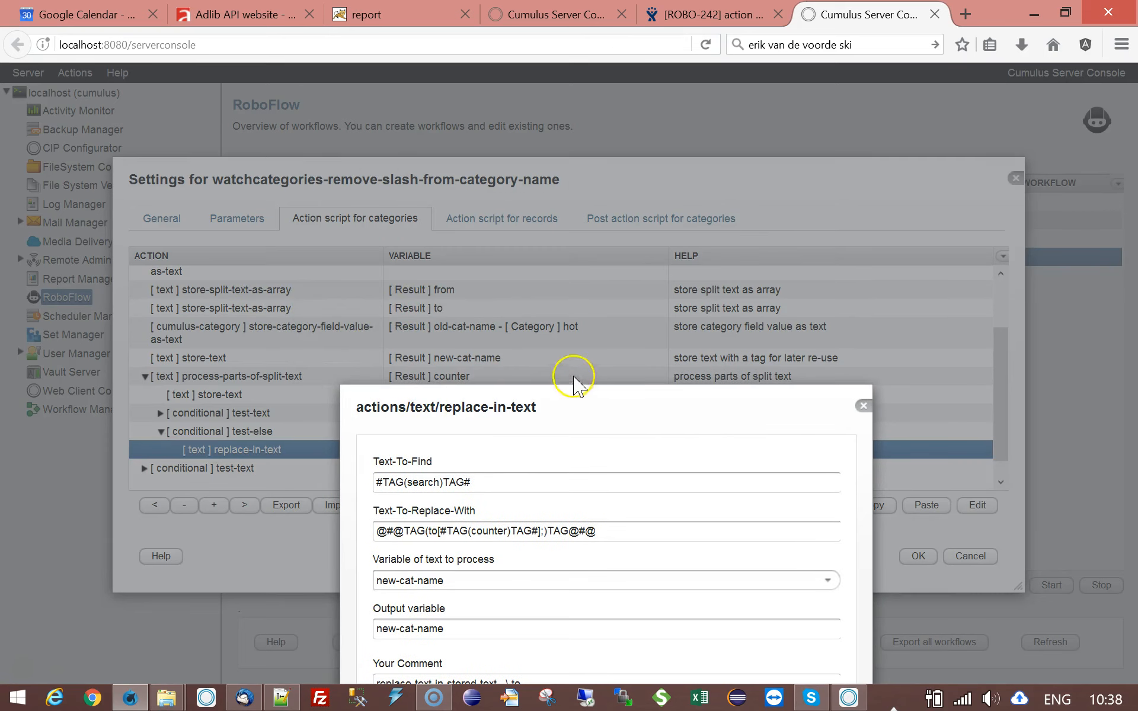
{"action": "left_click_drag", "start_coordinate": [585, 403], "coordinate": [571, 178]}
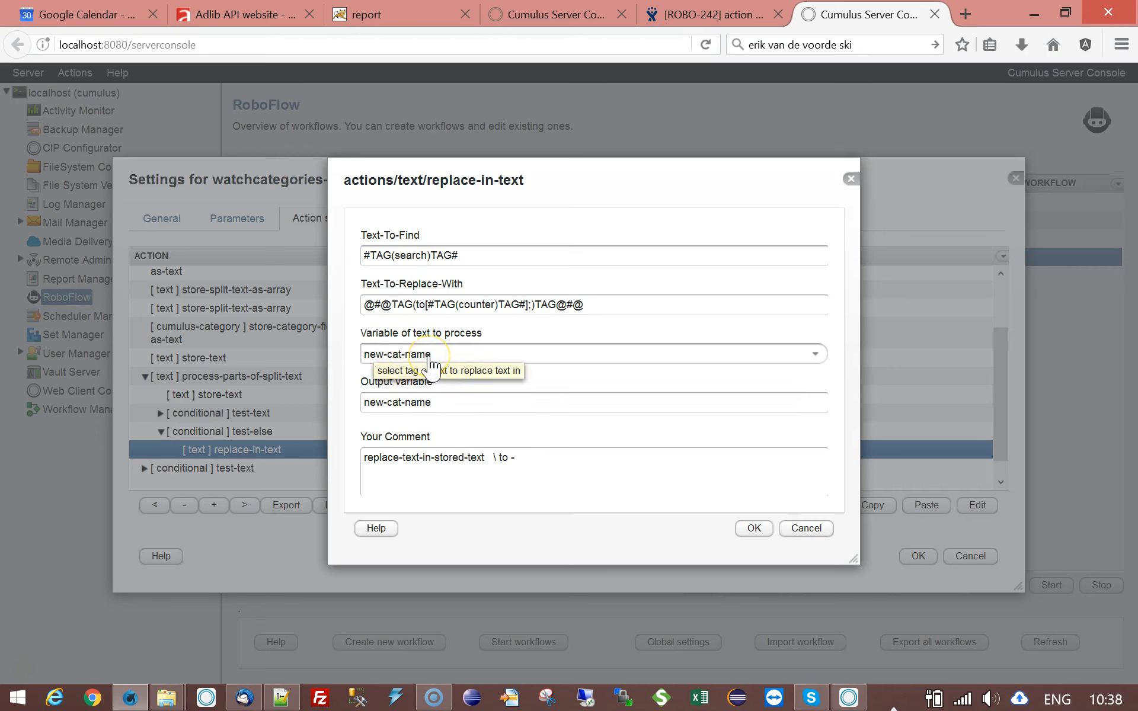
{"action": "left_click", "coordinate": [437, 406]}
{"action": "left_click_drag", "start_coordinate": [437, 406], "coordinate": [356, 407]}
{"action": "left_click", "coordinate": [475, 427]}
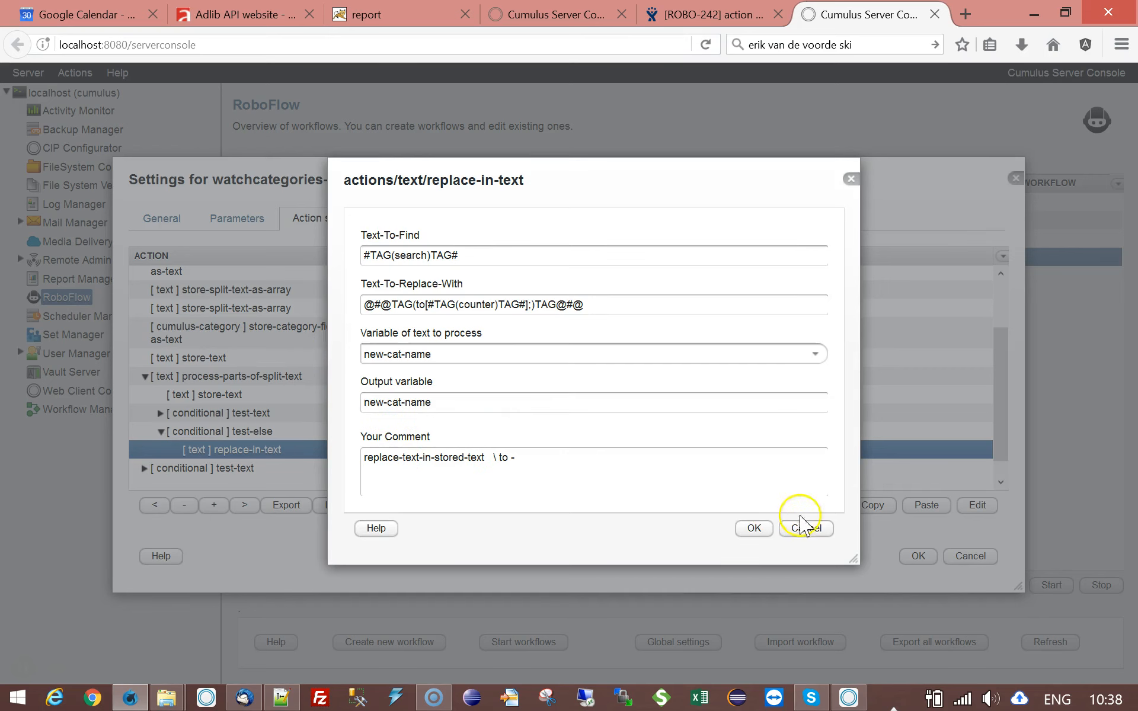
{"action": "left_click", "coordinate": [813, 529]}
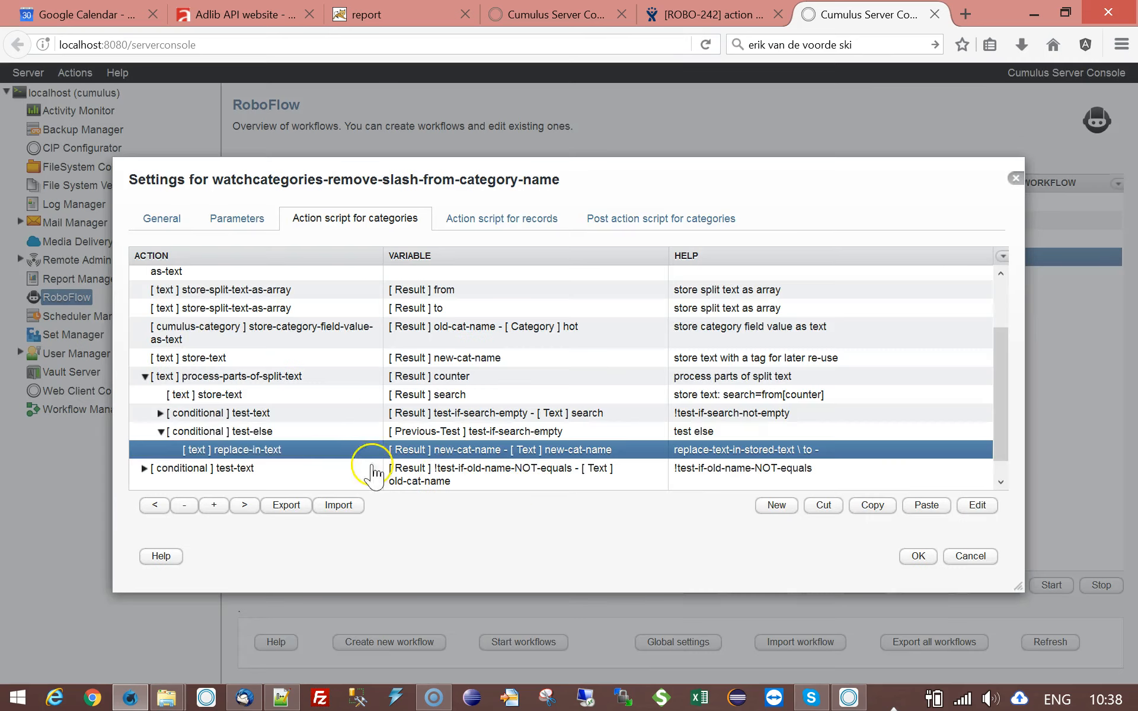
{"action": "left_click", "coordinate": [145, 377]}
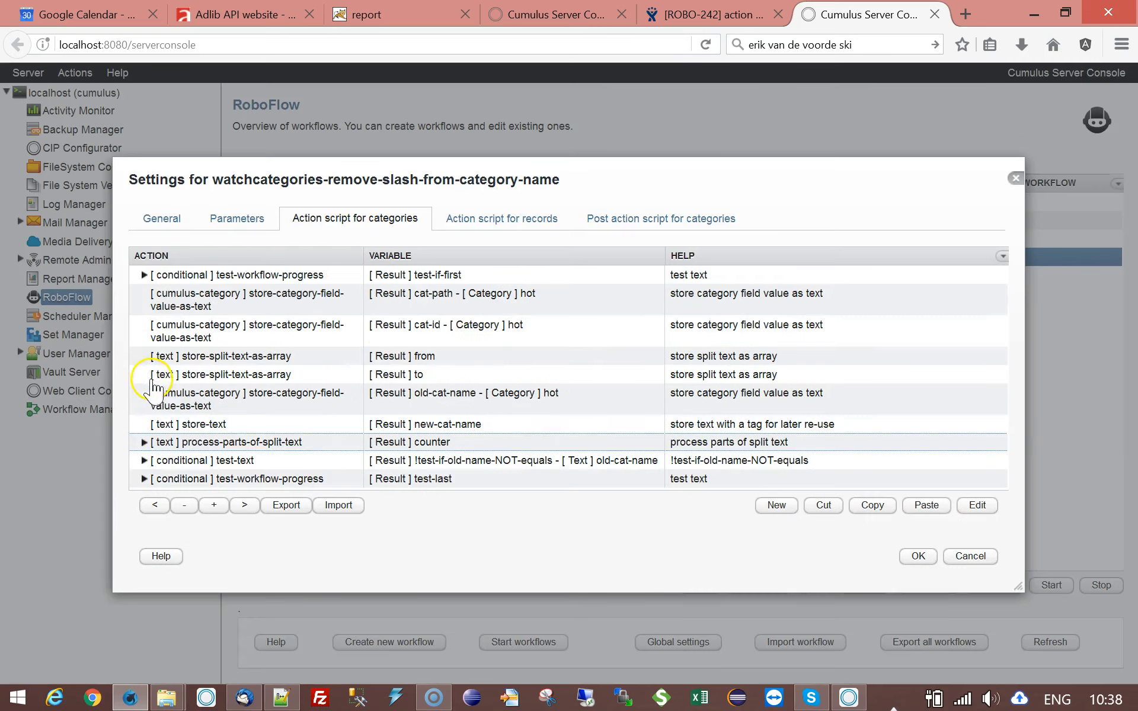
- Expand the test-text condition on old-cat-name, go through its nested actions and review its comparison settings without changes
{"action": "left_click", "coordinate": [285, 462]}
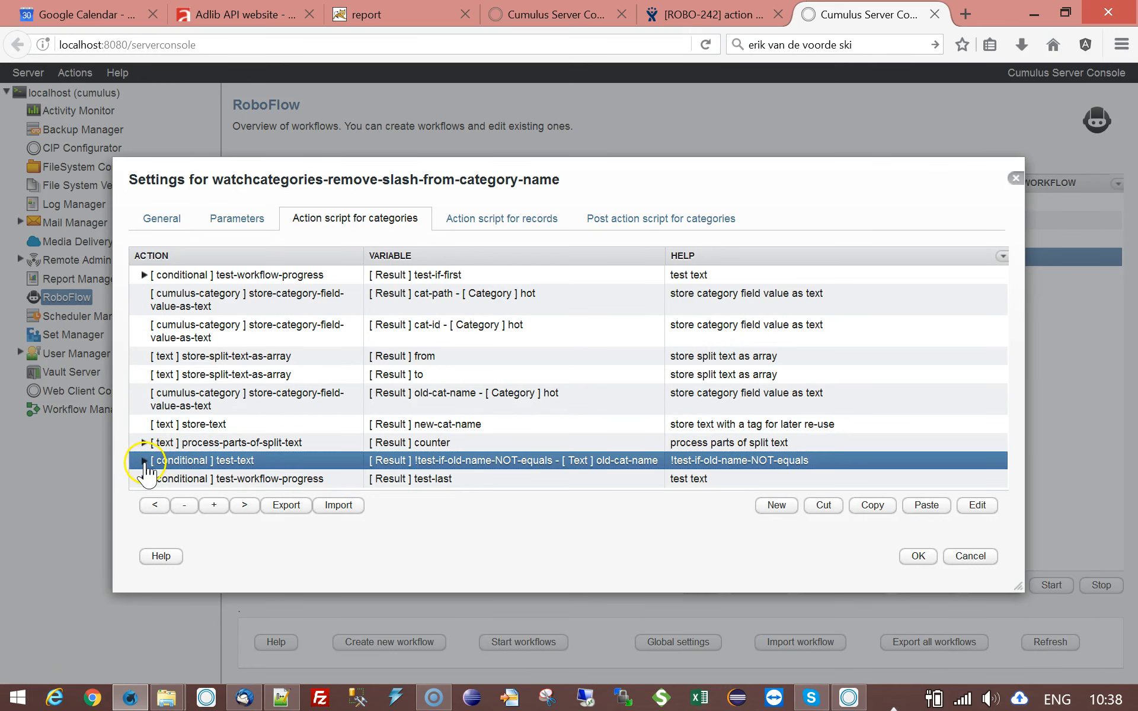
{"action": "left_click", "coordinate": [145, 462]}
{"action": "scroll", "coordinate": [439, 354], "scroll_direction": "down", "scroll_amount": 3}
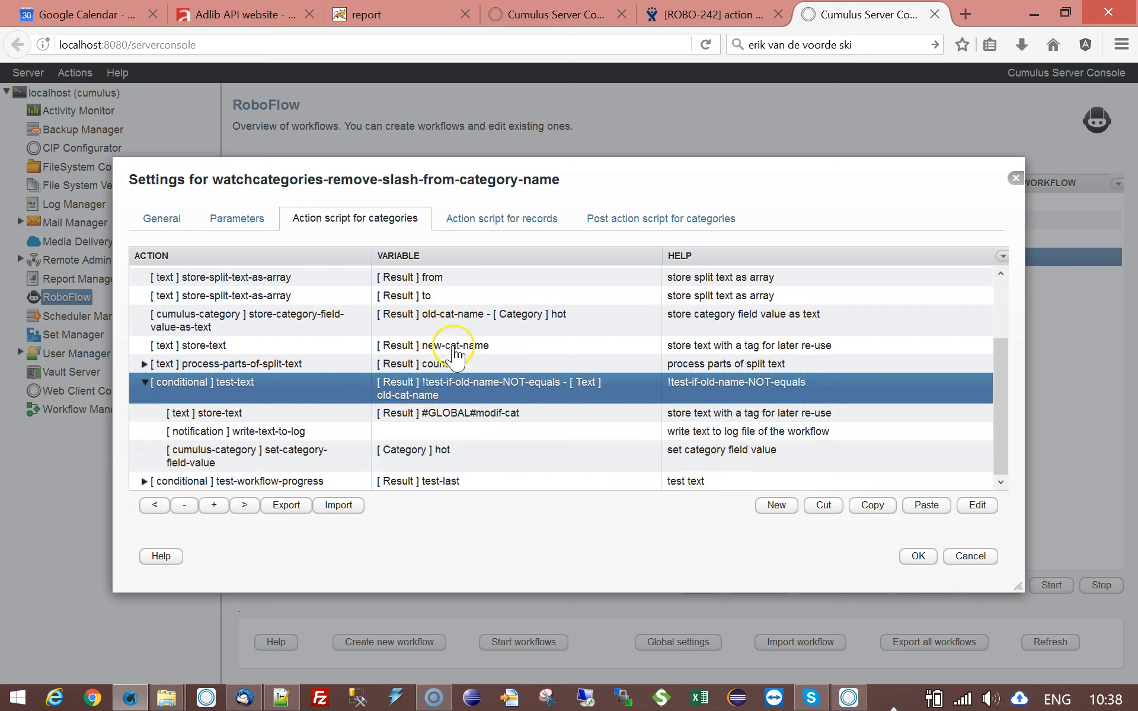
{"action": "left_click", "coordinate": [309, 414]}
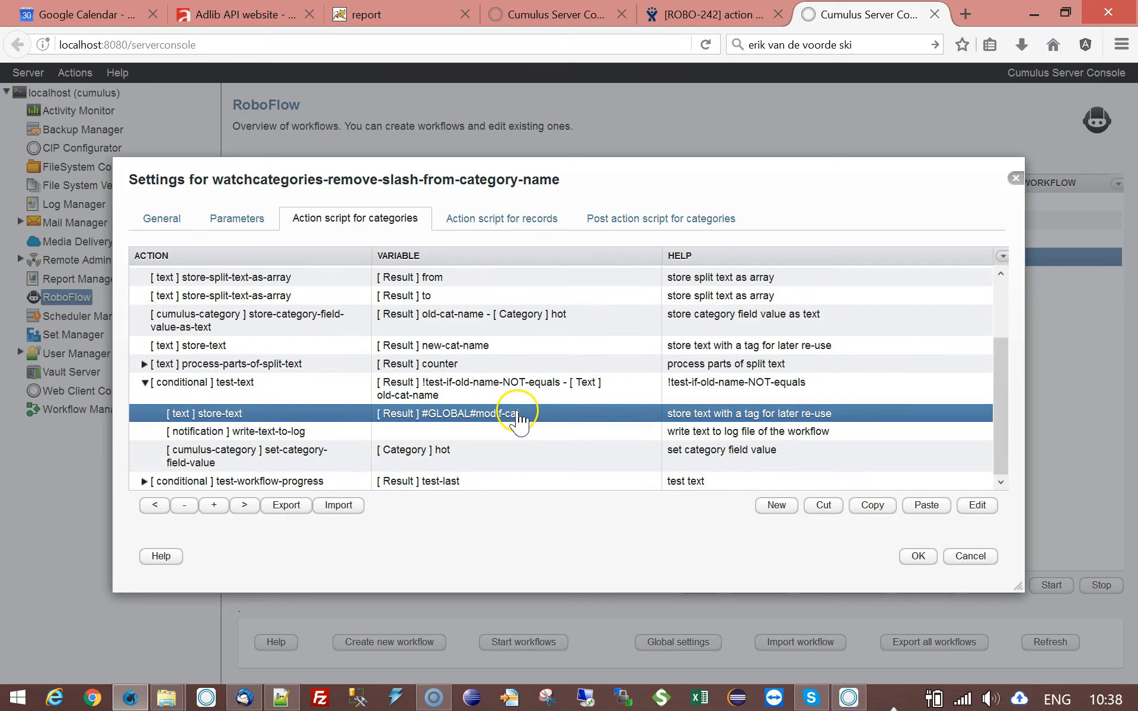
{"action": "left_click", "coordinate": [311, 437]}
{"action": "left_click", "coordinate": [365, 460]}
{"action": "left_click", "coordinate": [297, 414]}
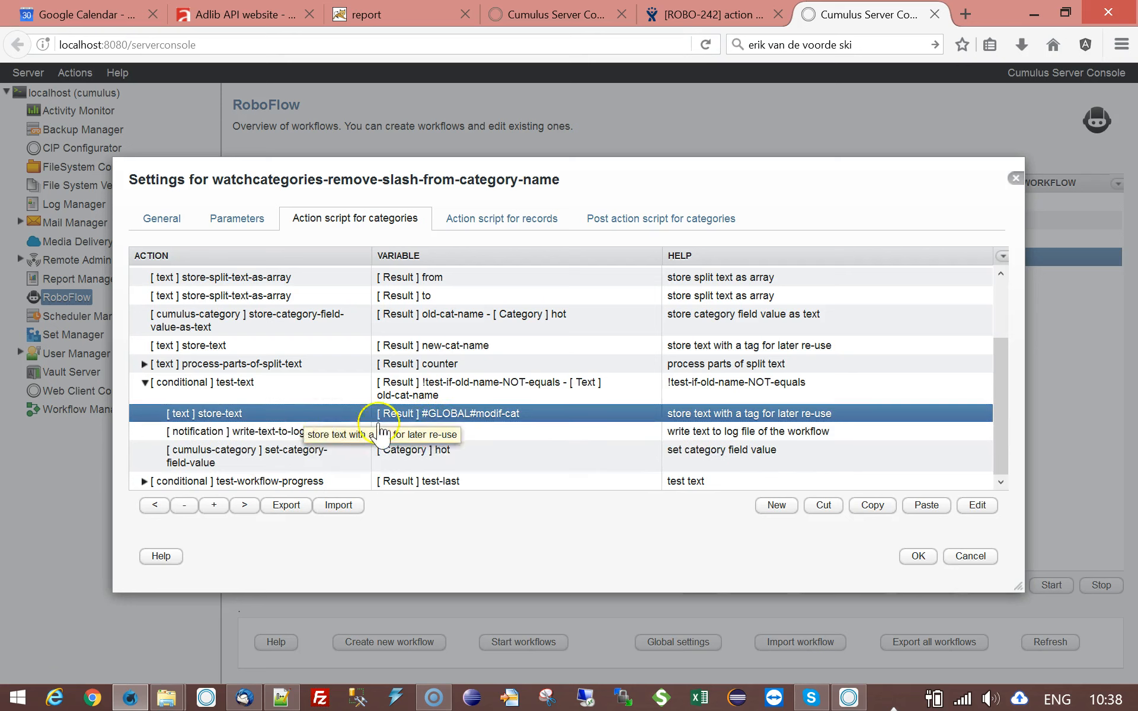
{"action": "double_click", "coordinate": [483, 391]}
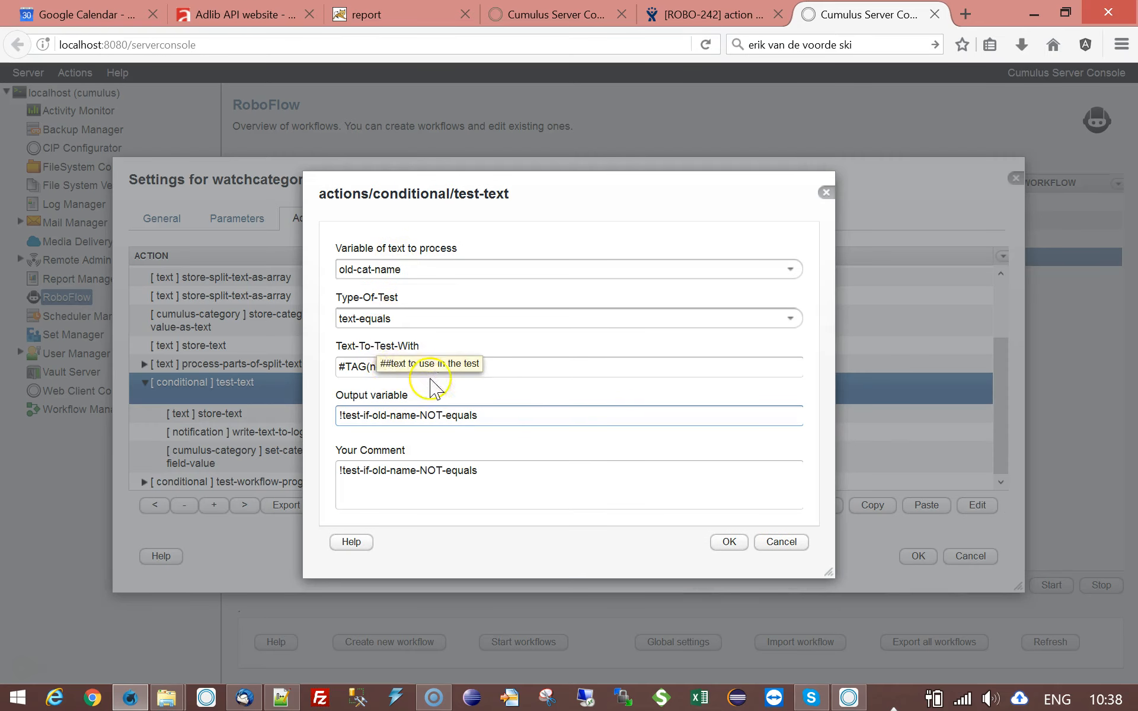
{"action": "left_click", "coordinate": [789, 545]}
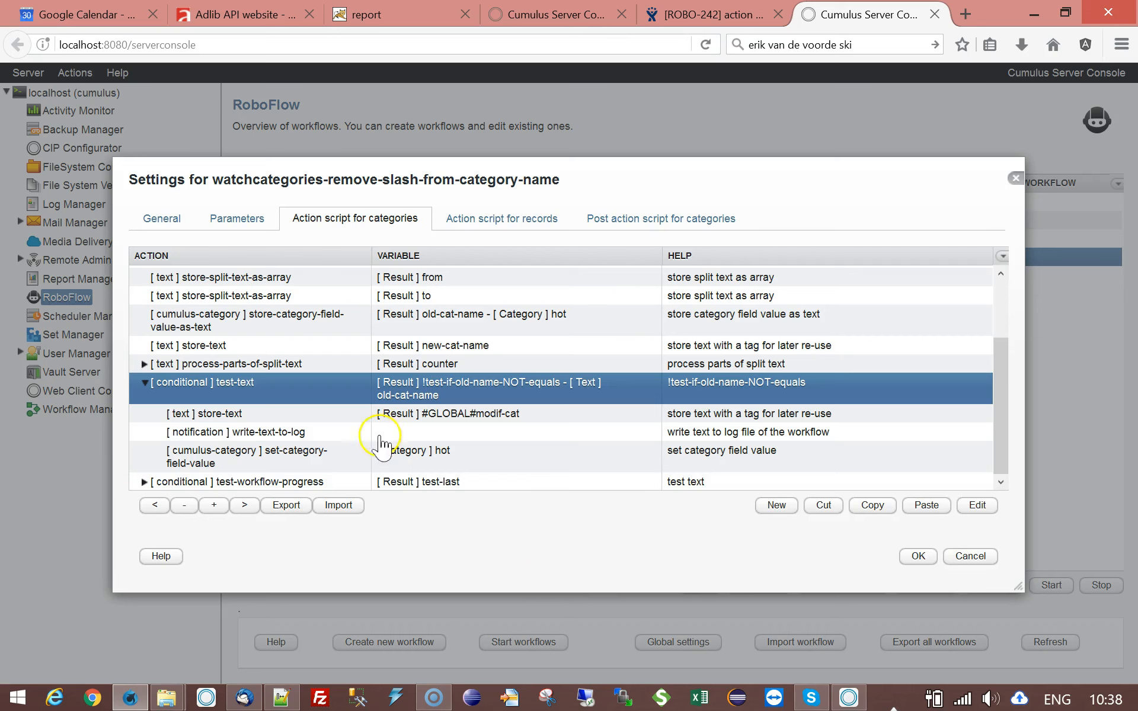
- Review the Category query in the workflow's parameters and return to the action script for categories
{"action": "left_click", "coordinate": [237, 220]}
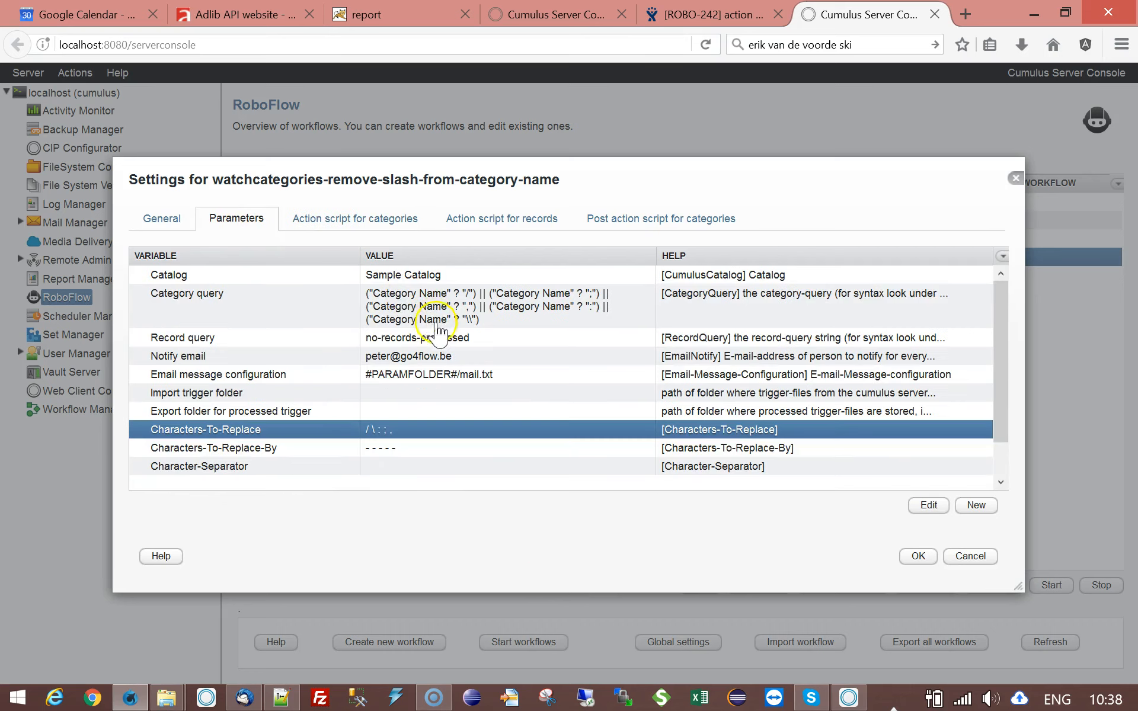
{"action": "left_click", "coordinate": [441, 310]}
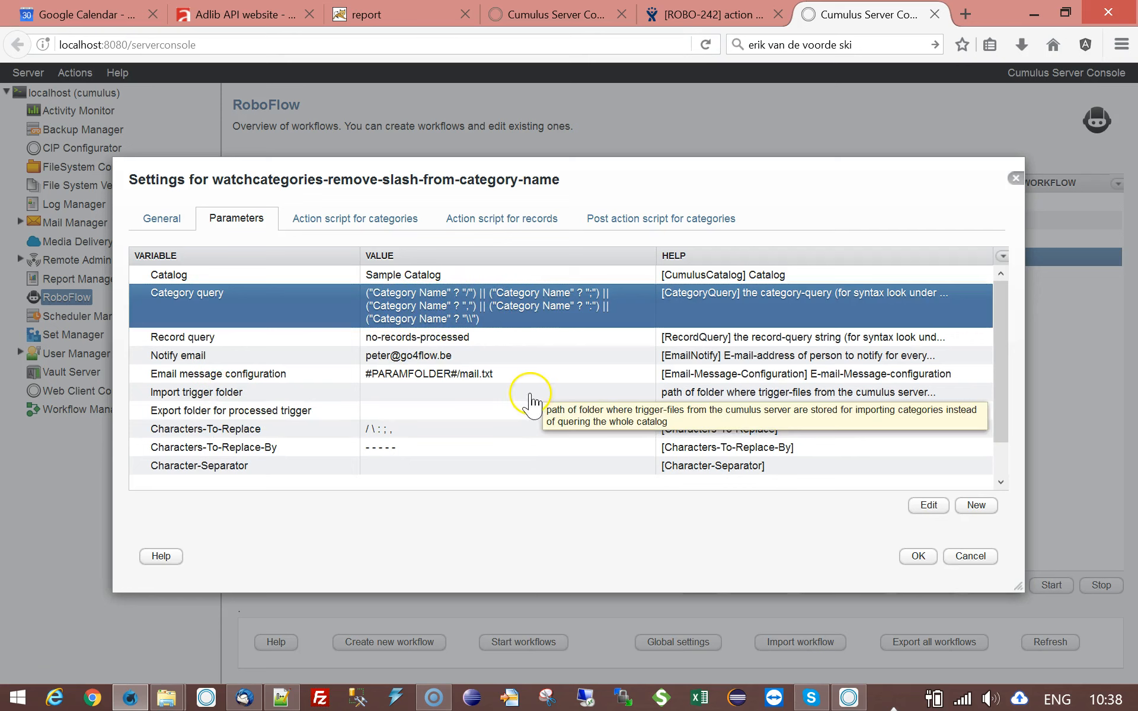
{"action": "left_click", "coordinate": [360, 220]}
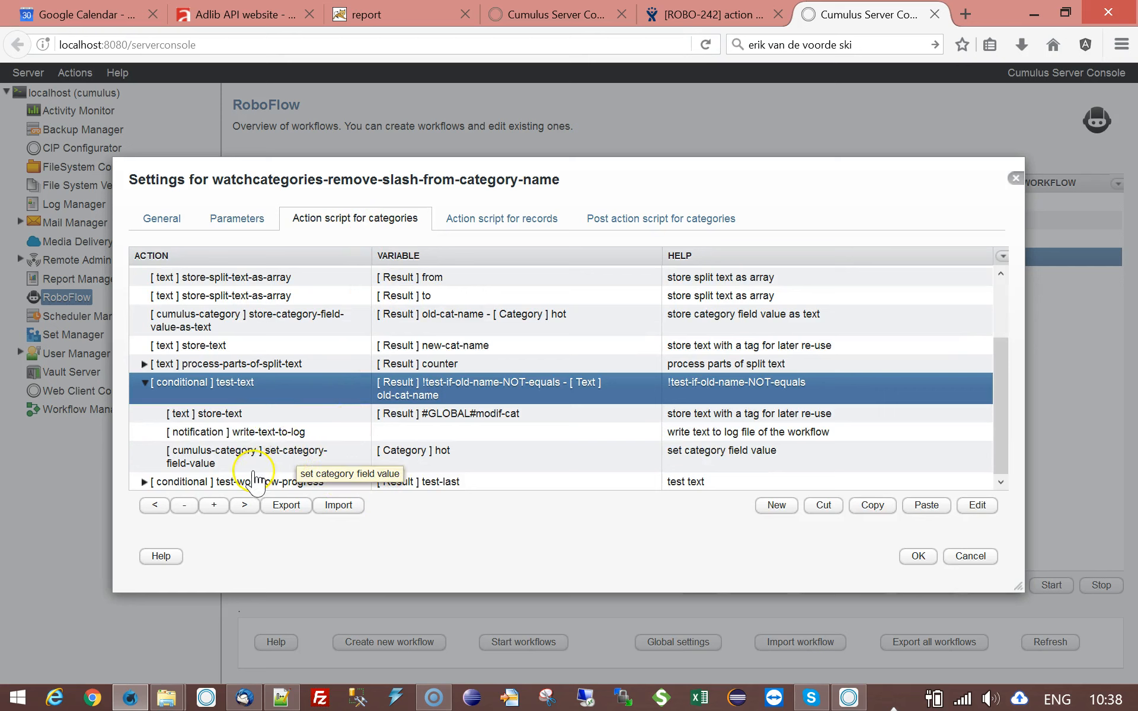
- Go through the actions nested under the old-cat-name condition and inspect the set-category-field-value settings, closing them without changes
{"action": "left_click", "coordinate": [234, 414]}
{"action": "left_click", "coordinate": [203, 437]}
{"action": "left_click", "coordinate": [190, 454]}
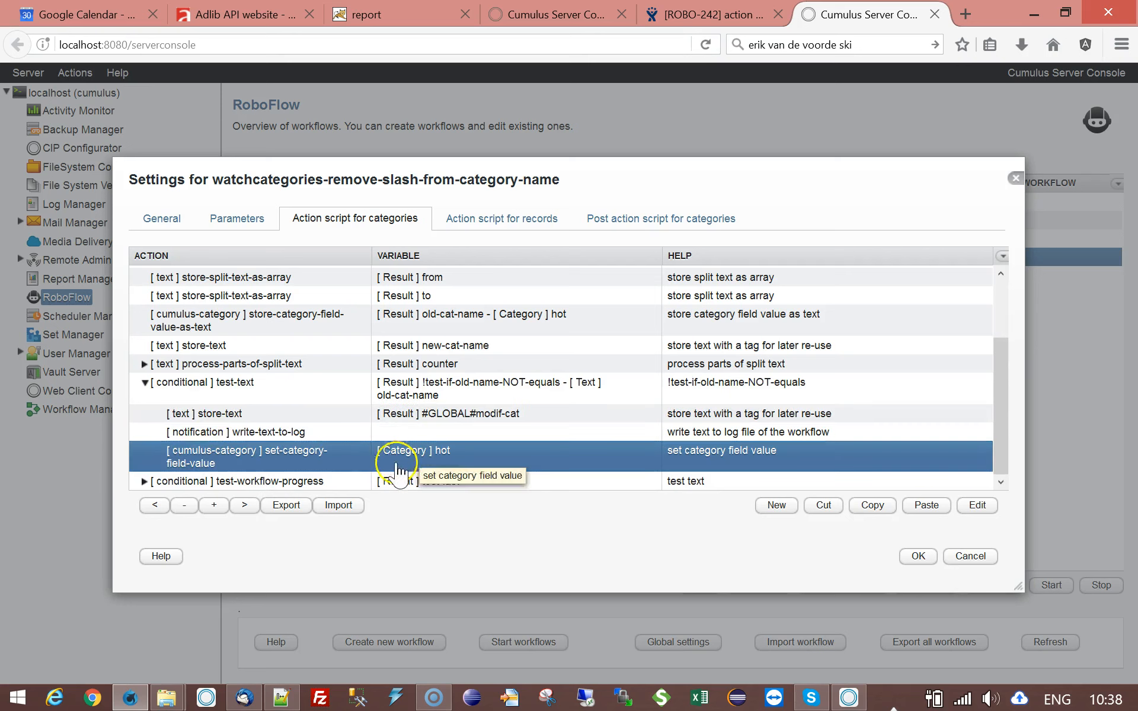
{"action": "left_click", "coordinate": [213, 385]}
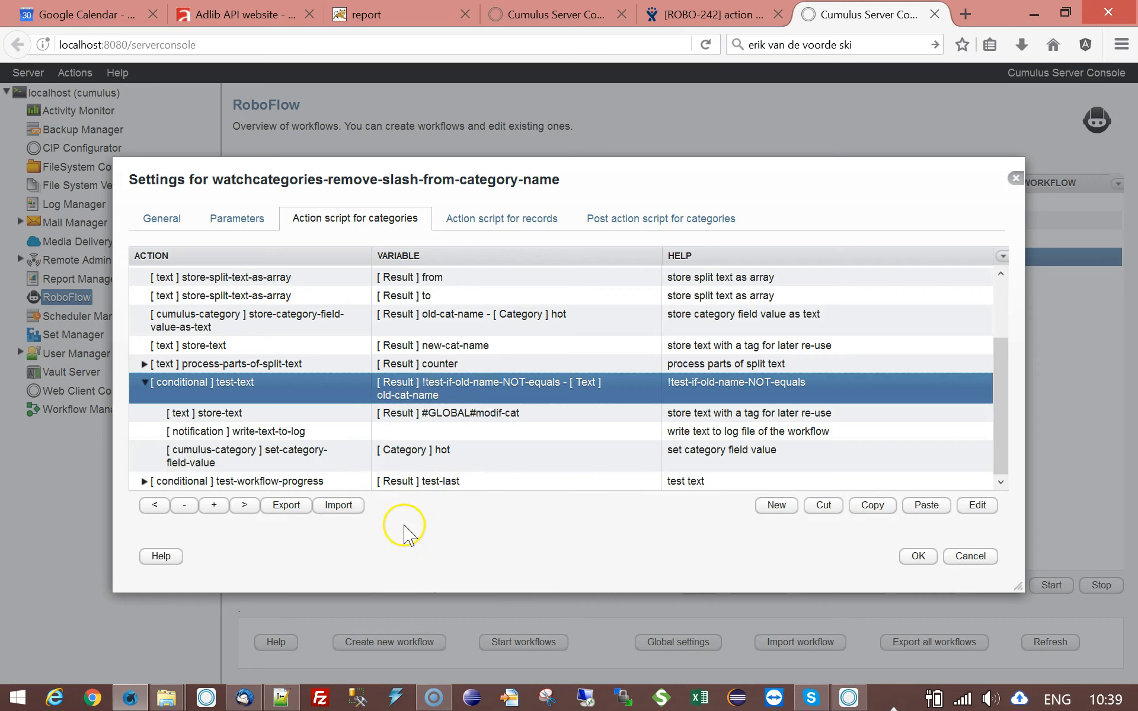
{"action": "double_click", "coordinate": [328, 465]}
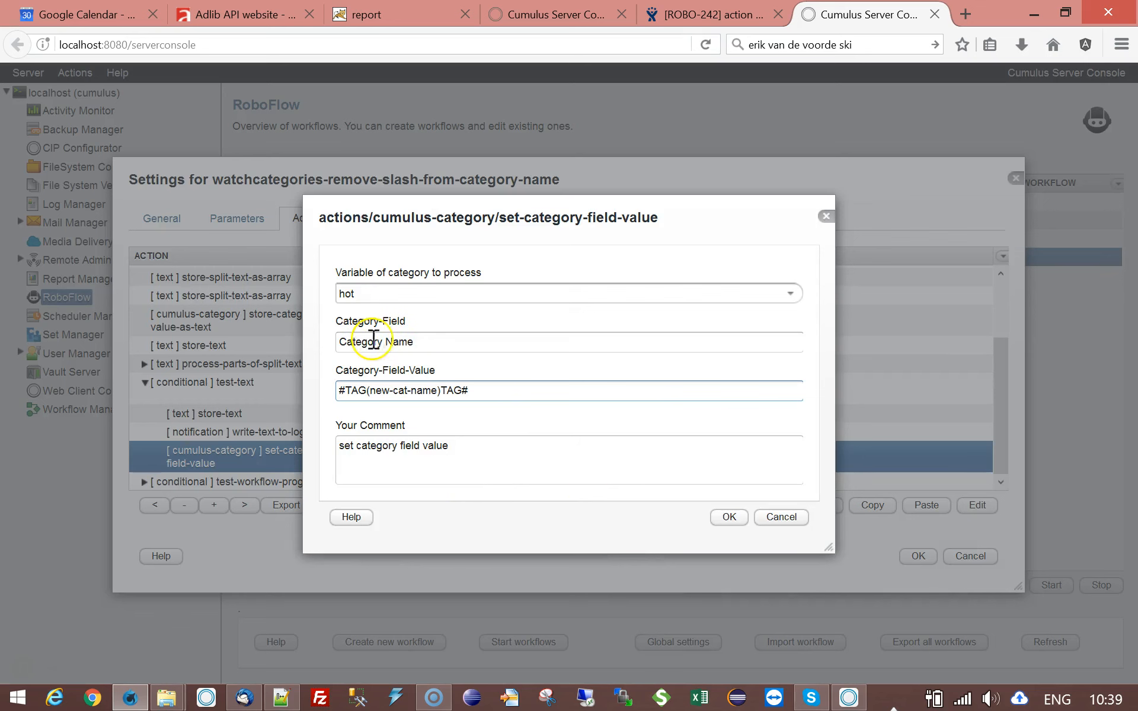
{"action": "left_click", "coordinate": [785, 519]}
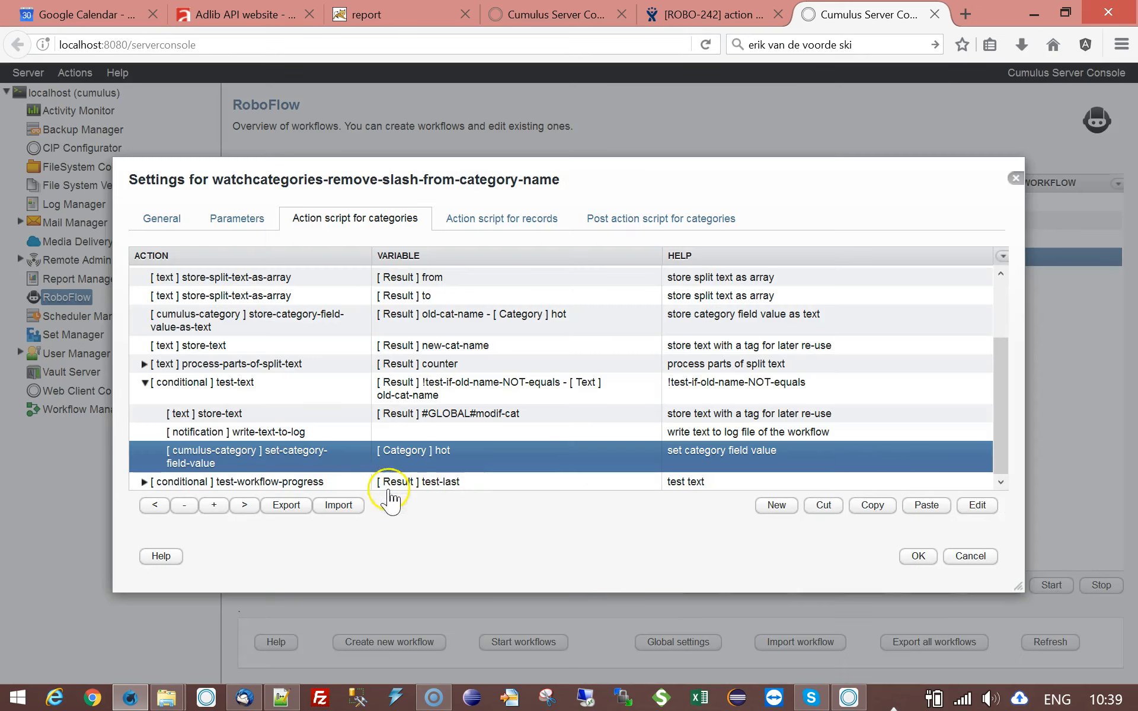
- Save the workflow settings and switch to the Cumulus client to check the category names under By Project
{"action": "left_click", "coordinate": [918, 556]}
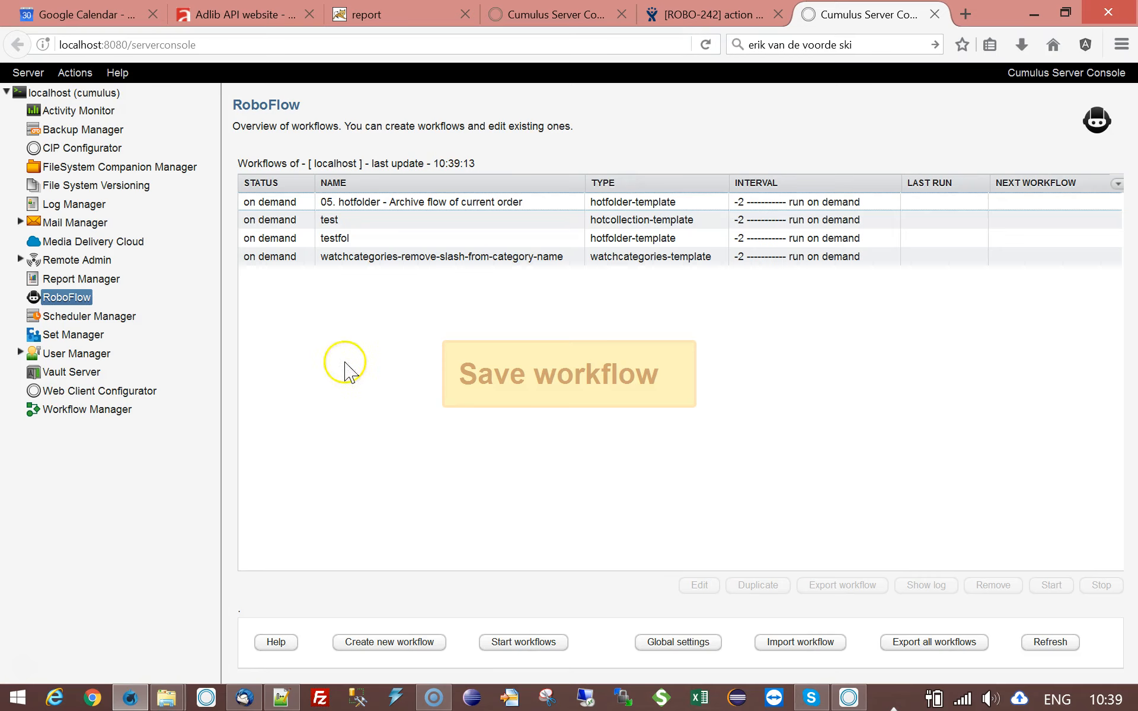
{"action": "left_click", "coordinate": [371, 259]}
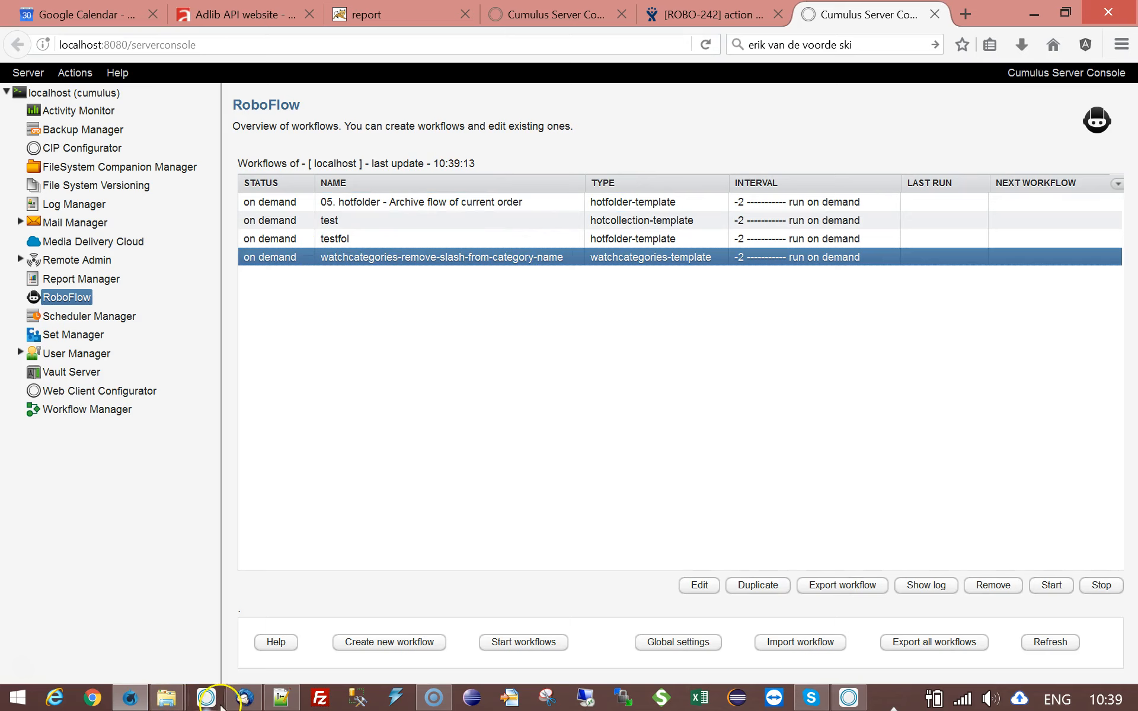
{"action": "left_click", "coordinate": [848, 698]}
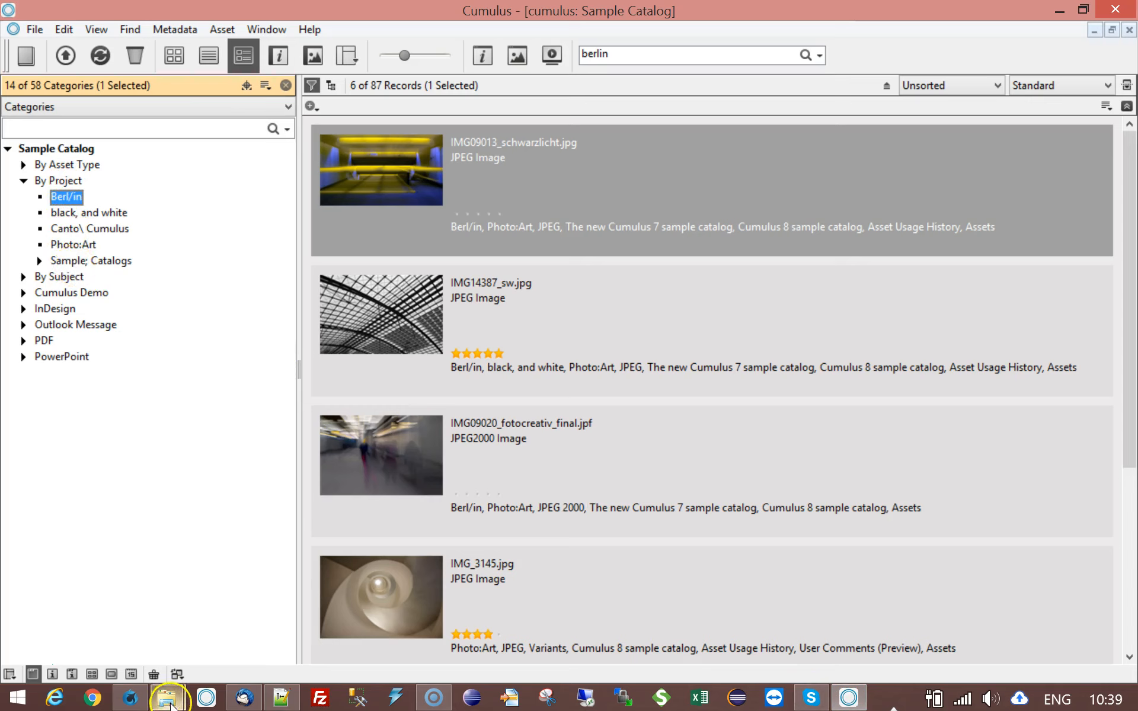
- Switch back to the server console, run the watchcategories-remove-slash-from-category-name workflow and open its log
{"action": "left_click", "coordinate": [130, 697]}
{"action": "left_click", "coordinate": [1047, 586]}
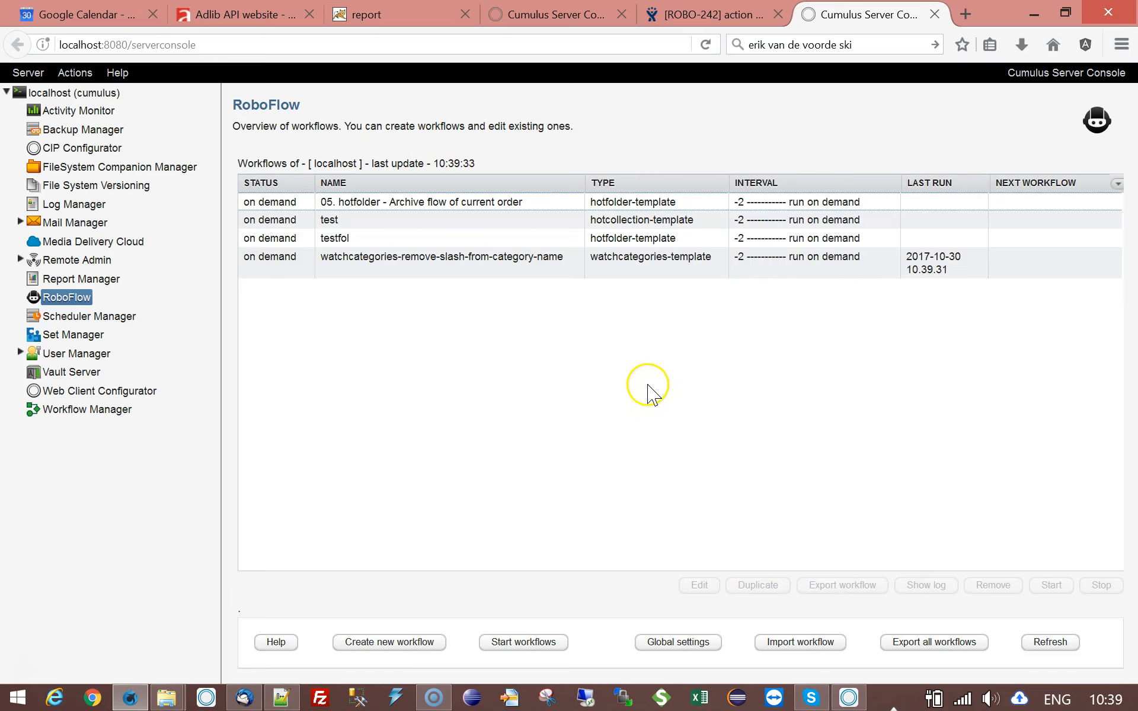
{"action": "left_click", "coordinate": [394, 262]}
{"action": "left_click", "coordinate": [938, 589]}
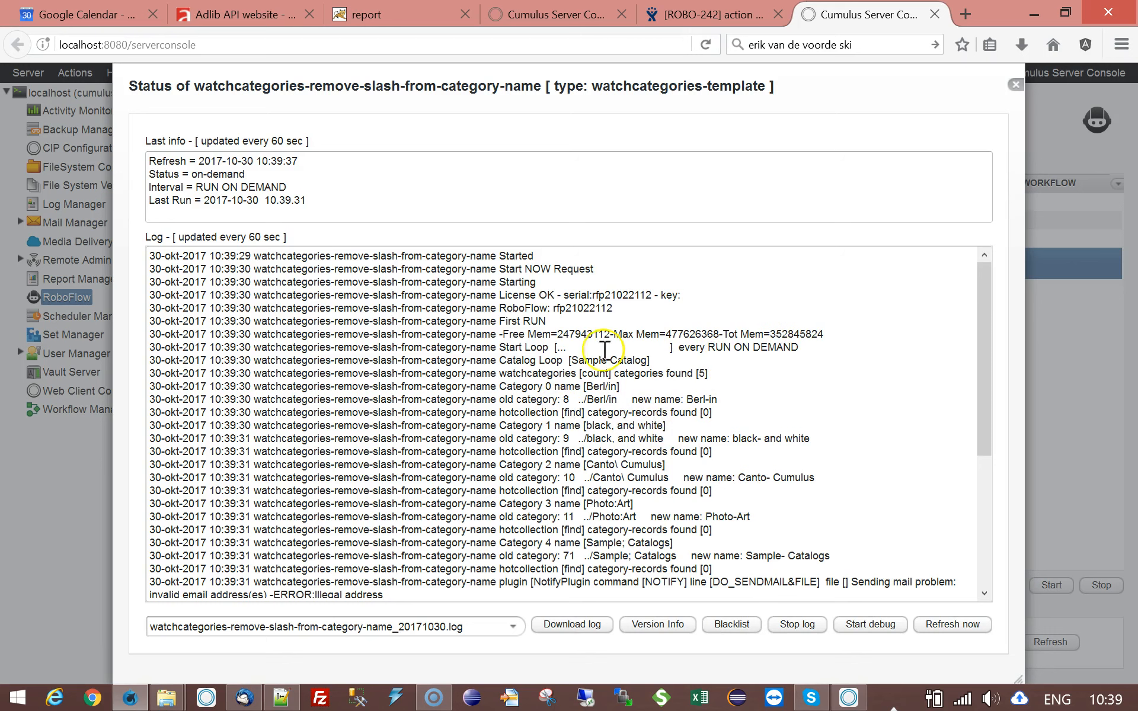
- Examine the log lines for the Sample Catalog loop and the watchcategories count
{"action": "left_click_drag", "start_coordinate": [497, 360], "coordinate": [659, 360]}
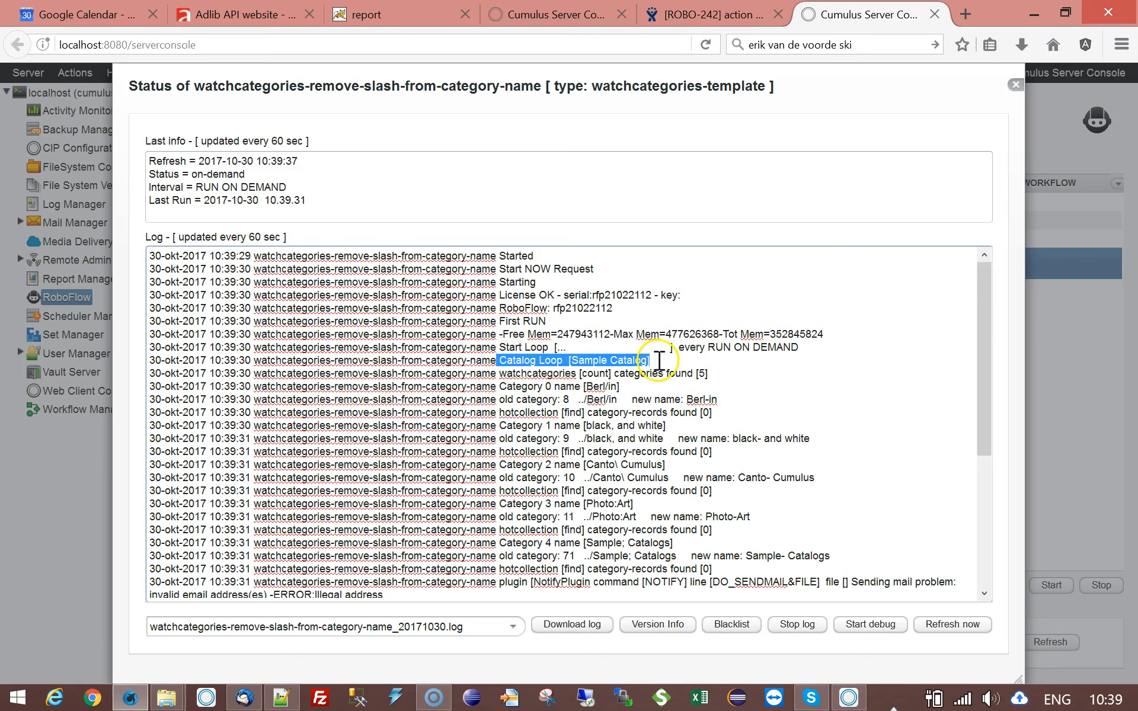
{"action": "left_click_drag", "start_coordinate": [498, 373], "coordinate": [717, 369]}
{"action": "left_click", "coordinate": [709, 376]}
{"action": "left_click", "coordinate": [724, 373]}
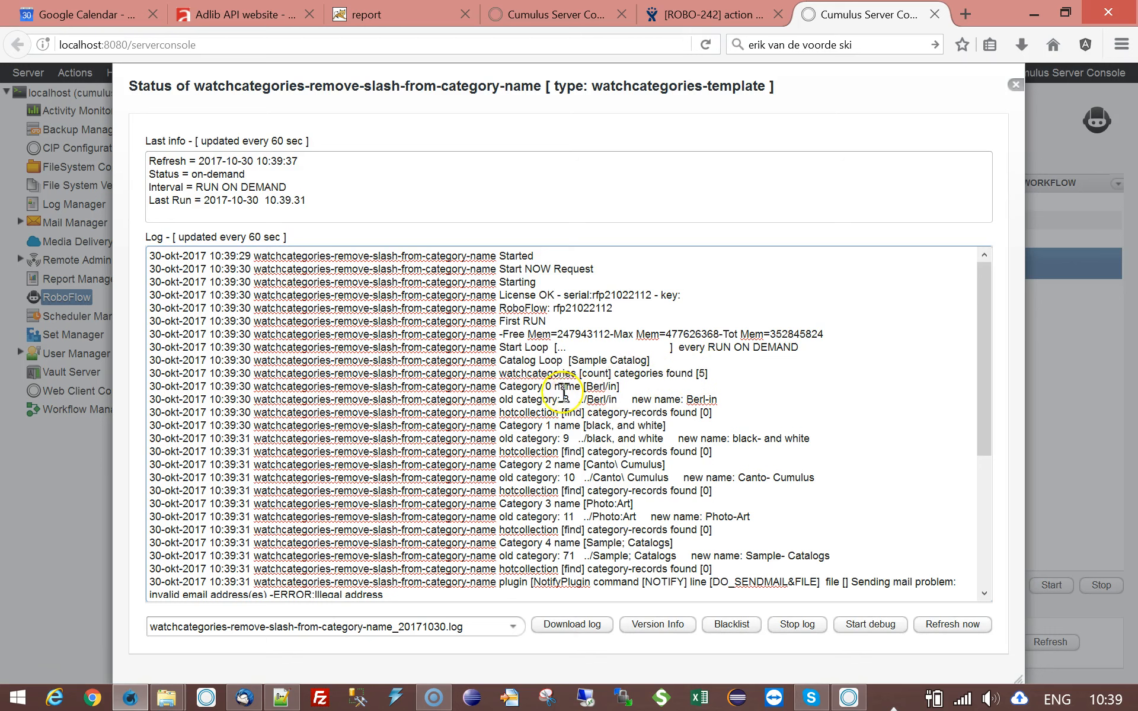
- Compare the old and new names logged for the category Berl/in
{"action": "left_click_drag", "start_coordinate": [499, 388], "coordinate": [617, 386]}
{"action": "left_click", "coordinate": [643, 386]}
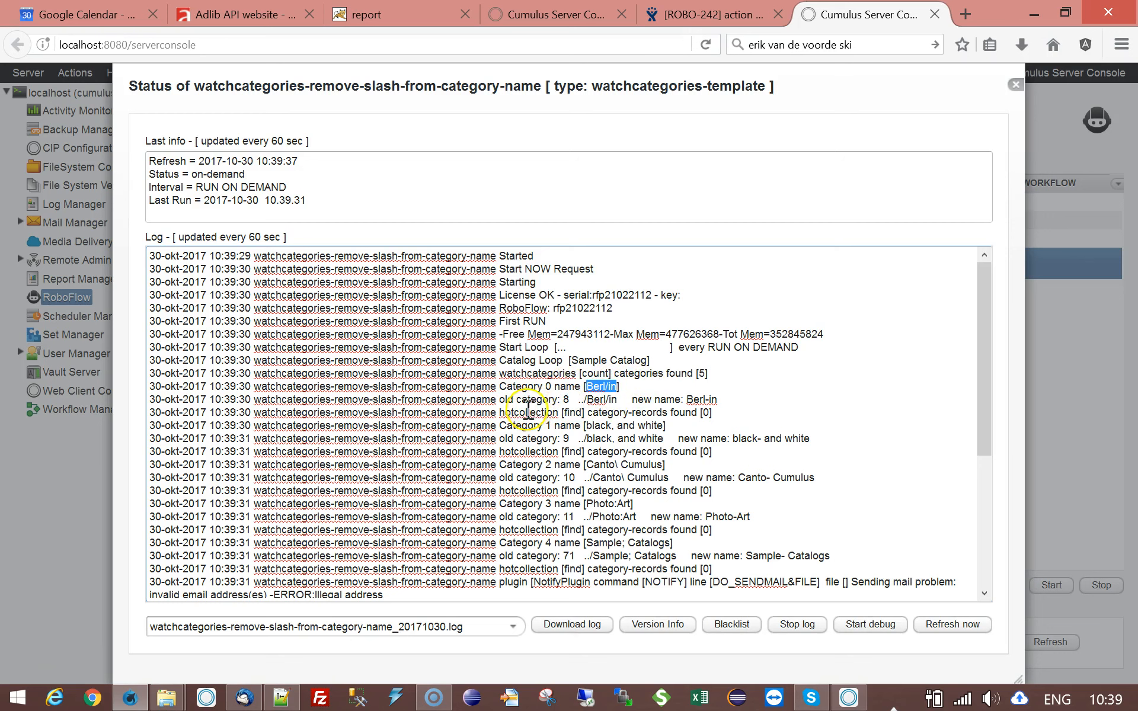
{"action": "left_click_drag", "start_coordinate": [491, 398], "coordinate": [609, 399]}
{"action": "left_click", "coordinate": [630, 399]}
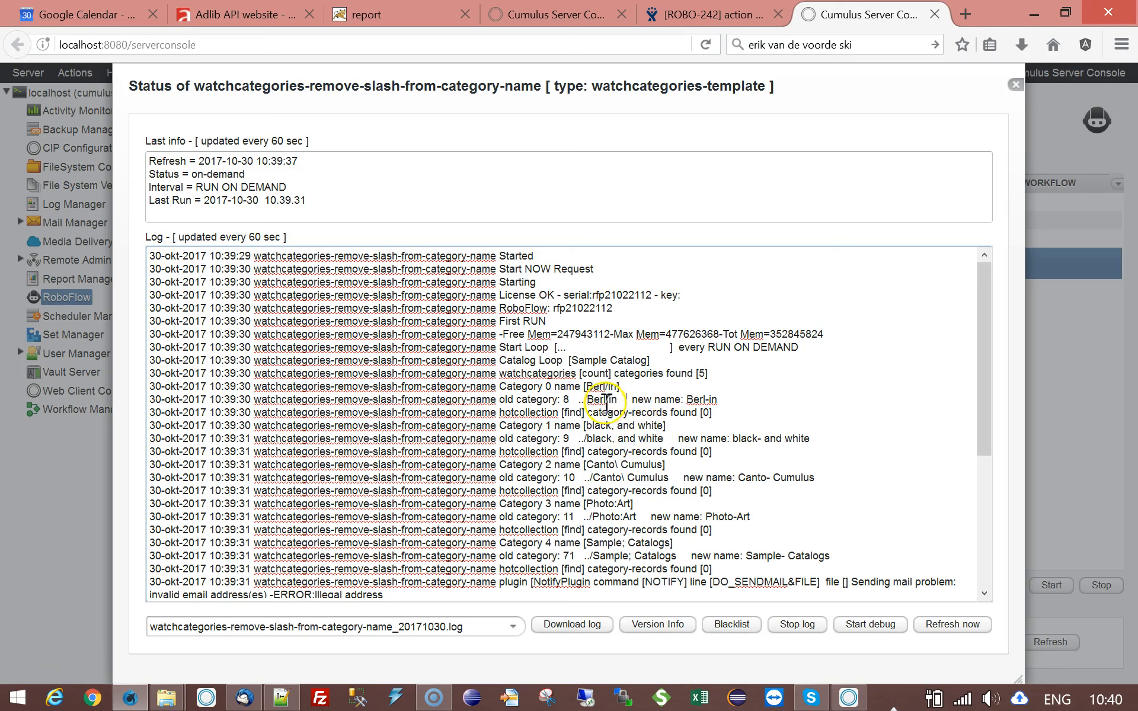
{"action": "left_click_drag", "start_coordinate": [685, 400], "coordinate": [729, 399]}
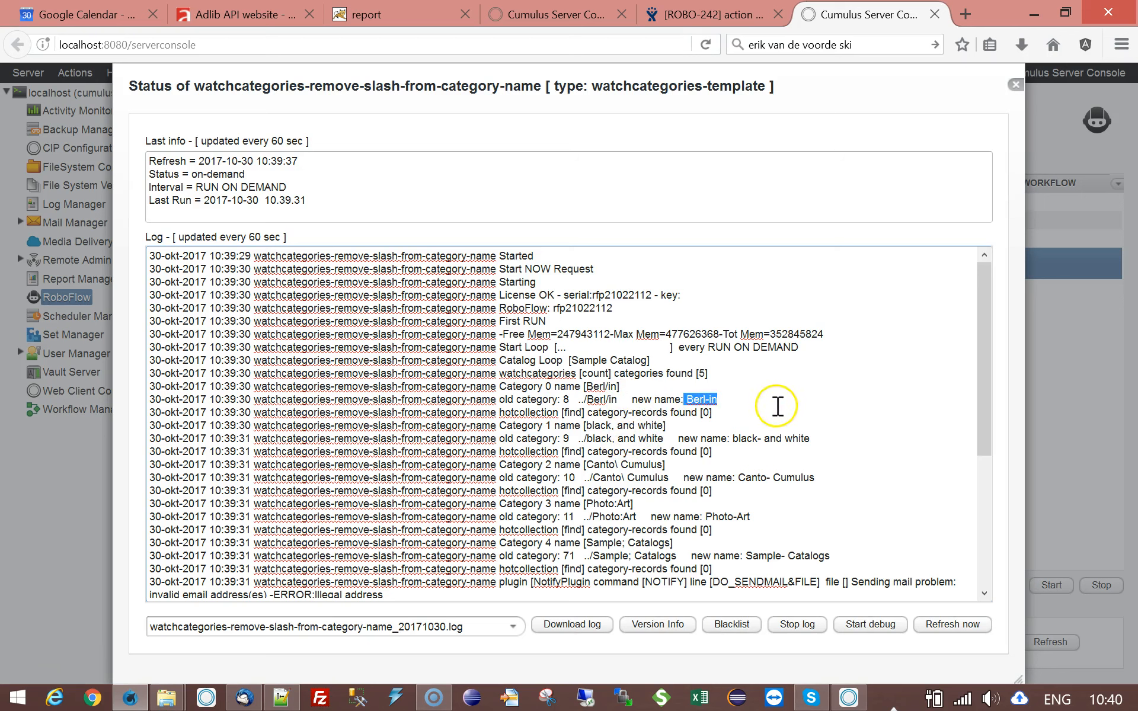
- Look through the rest of the log and examine the hotcollection category-records line under Berl/in
{"action": "scroll", "coordinate": [822, 398], "scroll_direction": "down", "scroll_amount": 1}
{"action": "scroll", "coordinate": [822, 399], "scroll_direction": "down", "scroll_amount": 3}
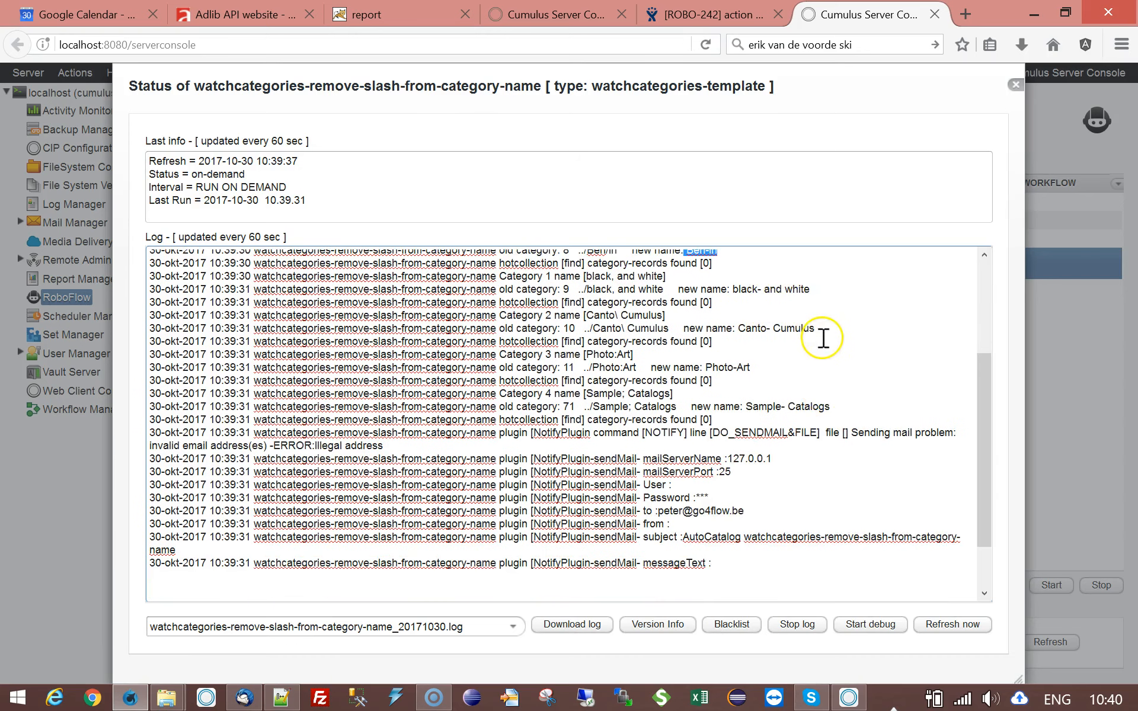
{"action": "scroll", "coordinate": [823, 338], "scroll_direction": "up", "scroll_amount": 2}
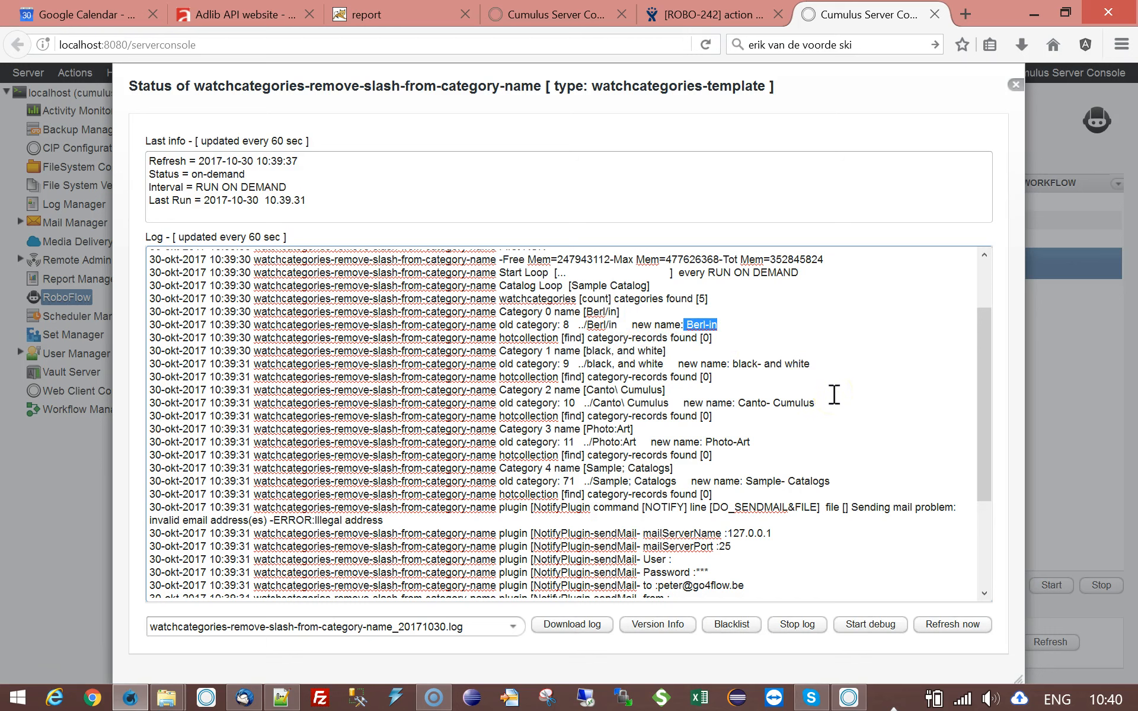
{"action": "left_click", "coordinate": [527, 336]}
{"action": "left_click_drag", "start_coordinate": [614, 337], "coordinate": [652, 337]}
{"action": "left_click", "coordinate": [664, 337]}
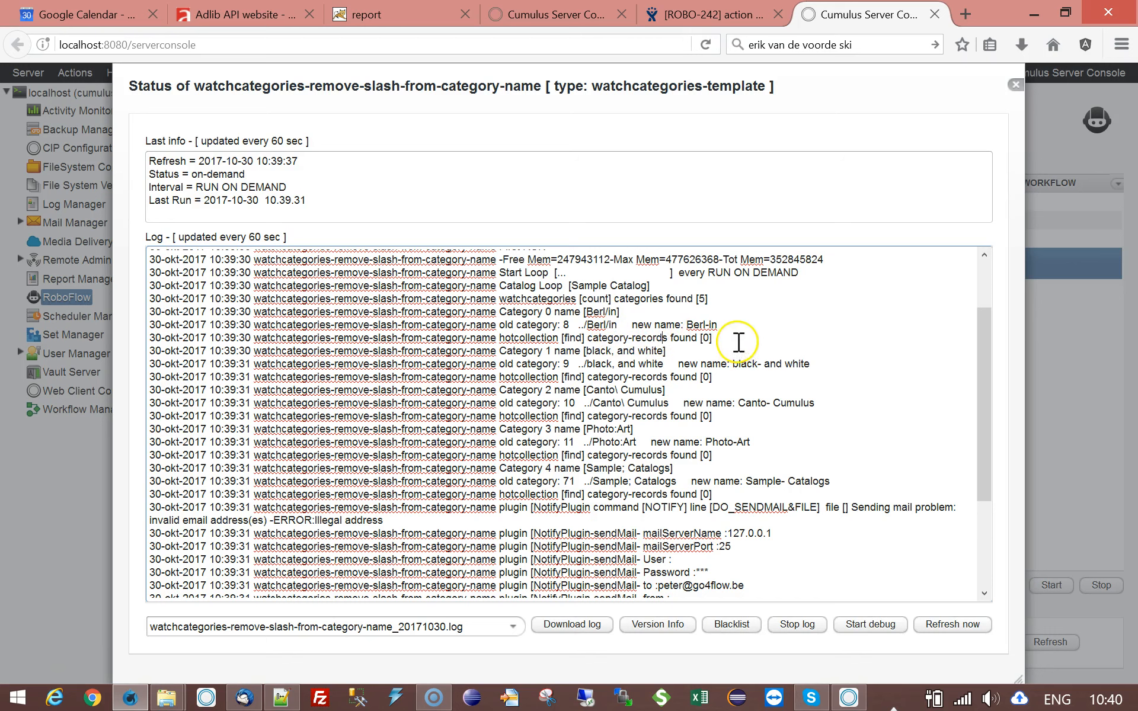
- Compare the old and new names logged for the category "black, and white", focusing on the replaced comma
{"action": "left_click_drag", "start_coordinate": [566, 351], "coordinate": [678, 350]}
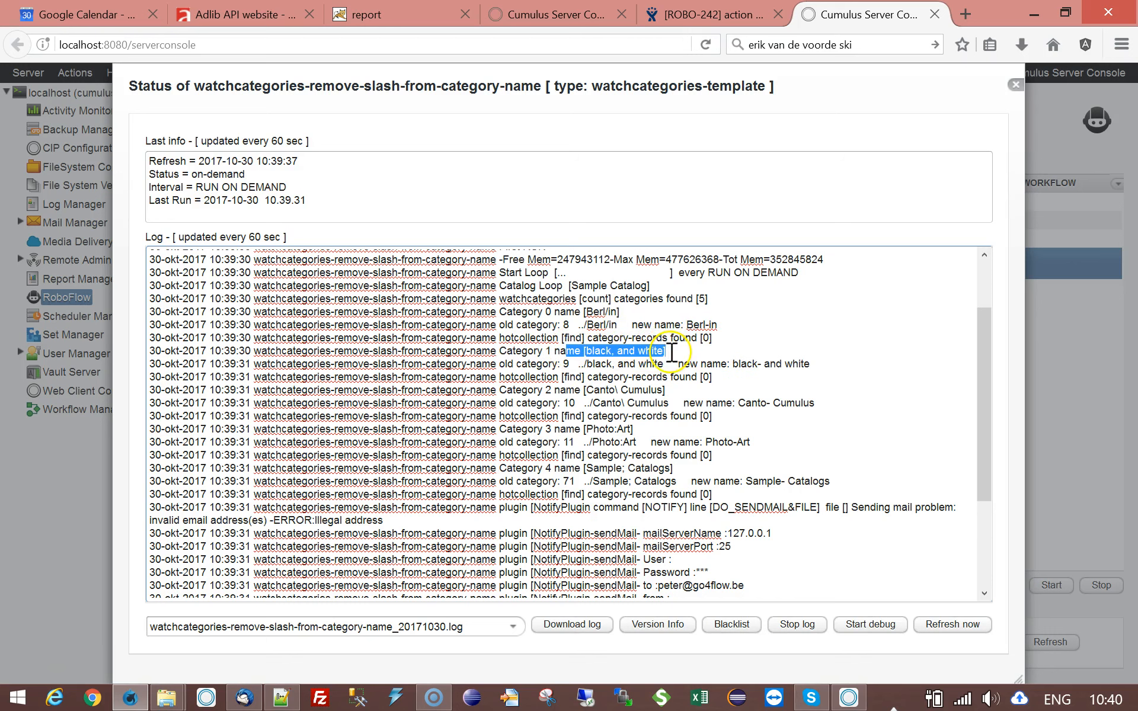
{"action": "left_click", "coordinate": [684, 355]}
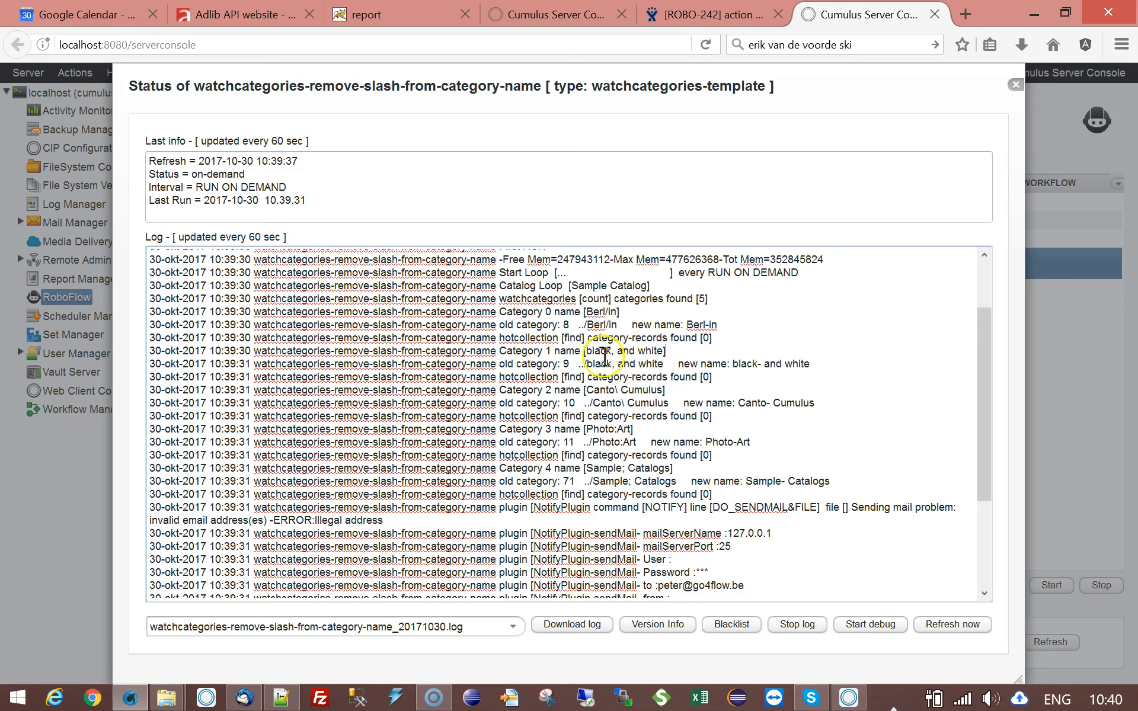
{"action": "left_click_drag", "start_coordinate": [586, 350], "coordinate": [616, 353]}
{"action": "left_click", "coordinate": [657, 349]}
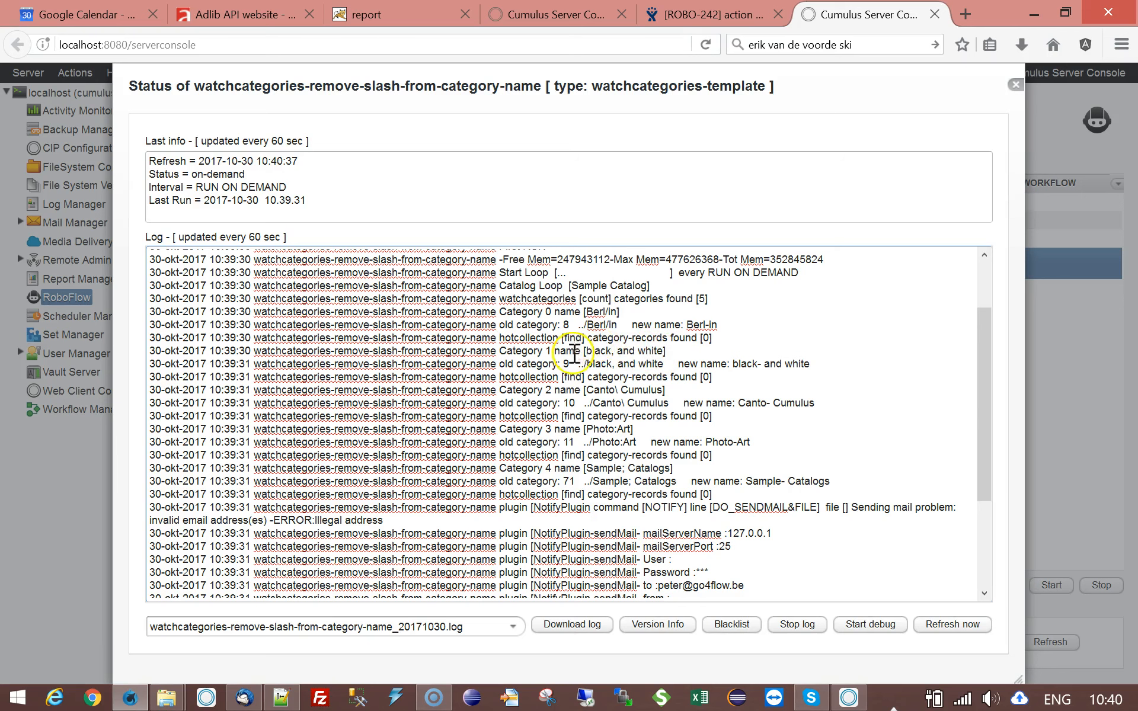
{"action": "left_click_drag", "start_coordinate": [600, 351], "coordinate": [616, 353]}
{"action": "left_click_drag", "start_coordinate": [746, 363], "coordinate": [761, 364]}
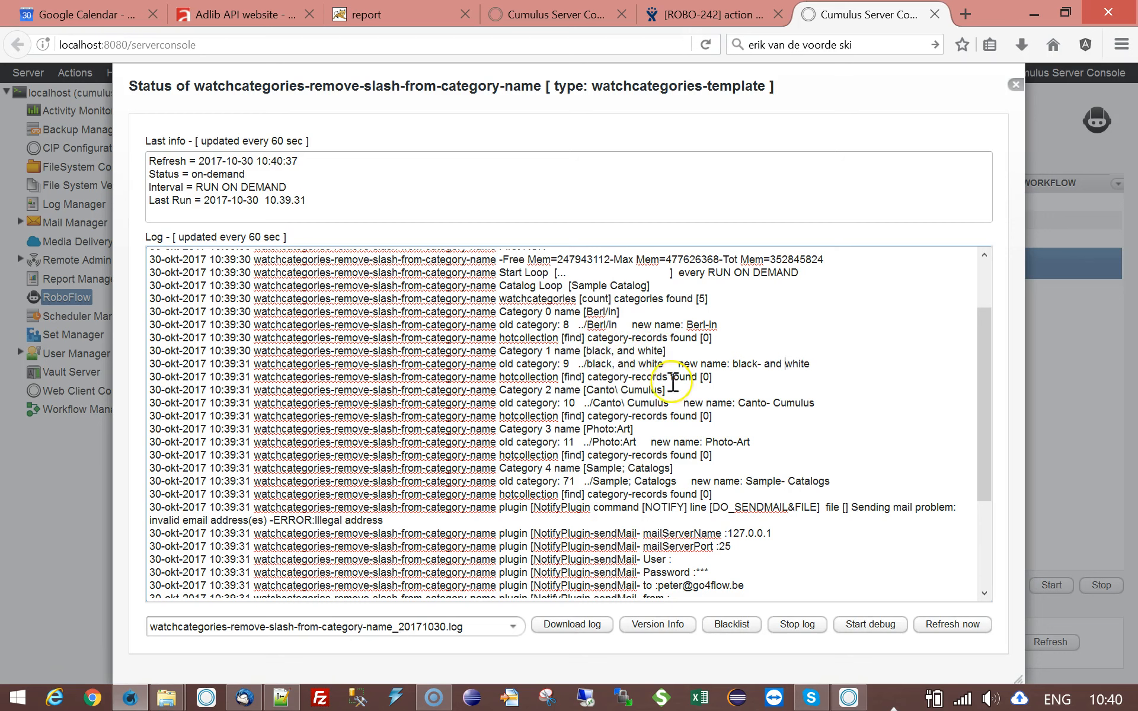
- Check the replaced characters in the log entries for Canto\ Cumulus, Photo:Art and Sample; Catalogs
{"action": "left_click_drag", "start_coordinate": [606, 390], "coordinate": [620, 390]}
{"action": "left_click_drag", "start_coordinate": [751, 403], "coordinate": [773, 403]}
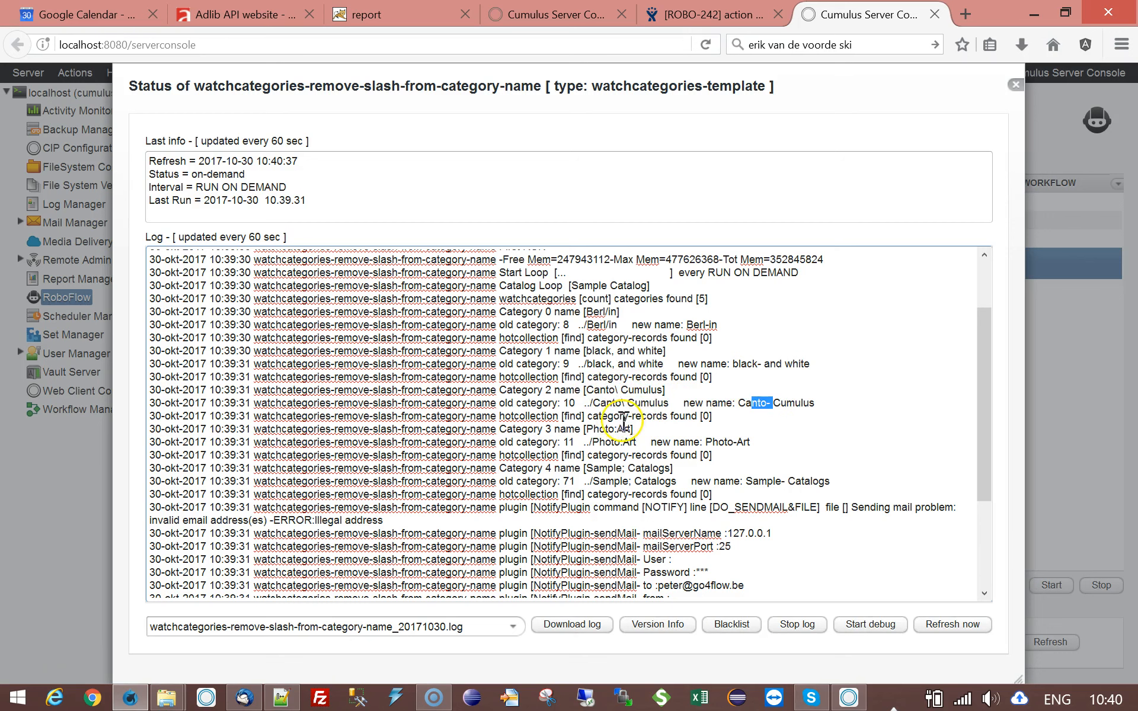
{"action": "left_click_drag", "start_coordinate": [608, 429], "coordinate": [623, 429]}
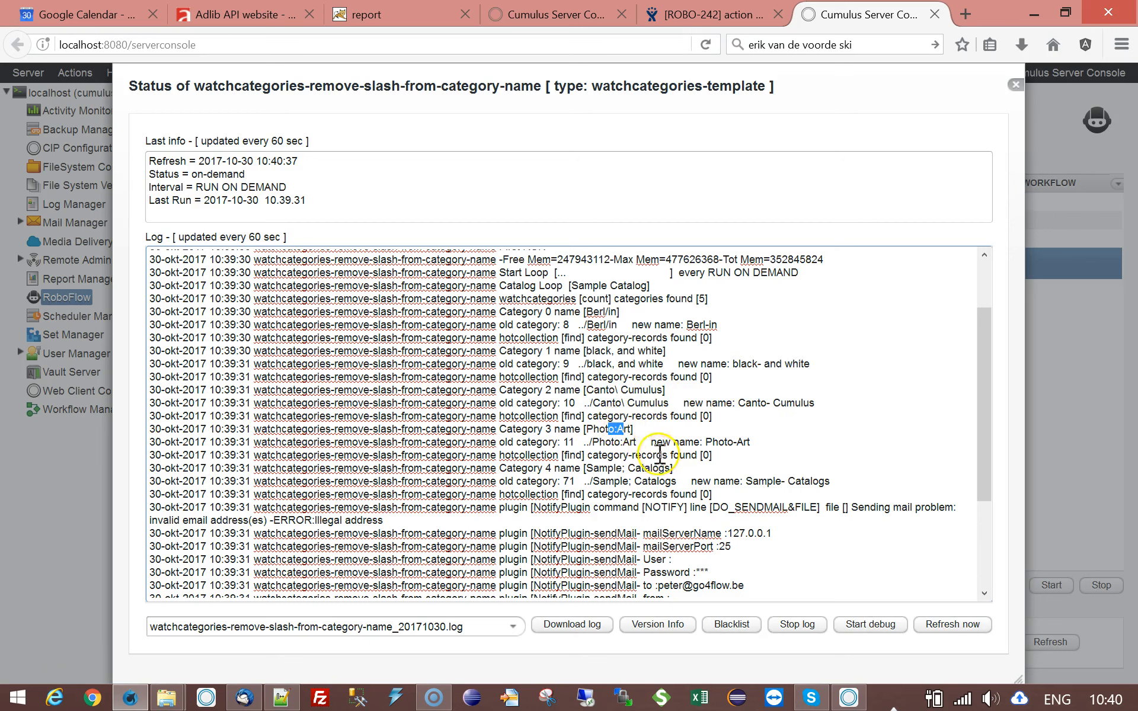
{"action": "left_click", "coordinate": [616, 433]}
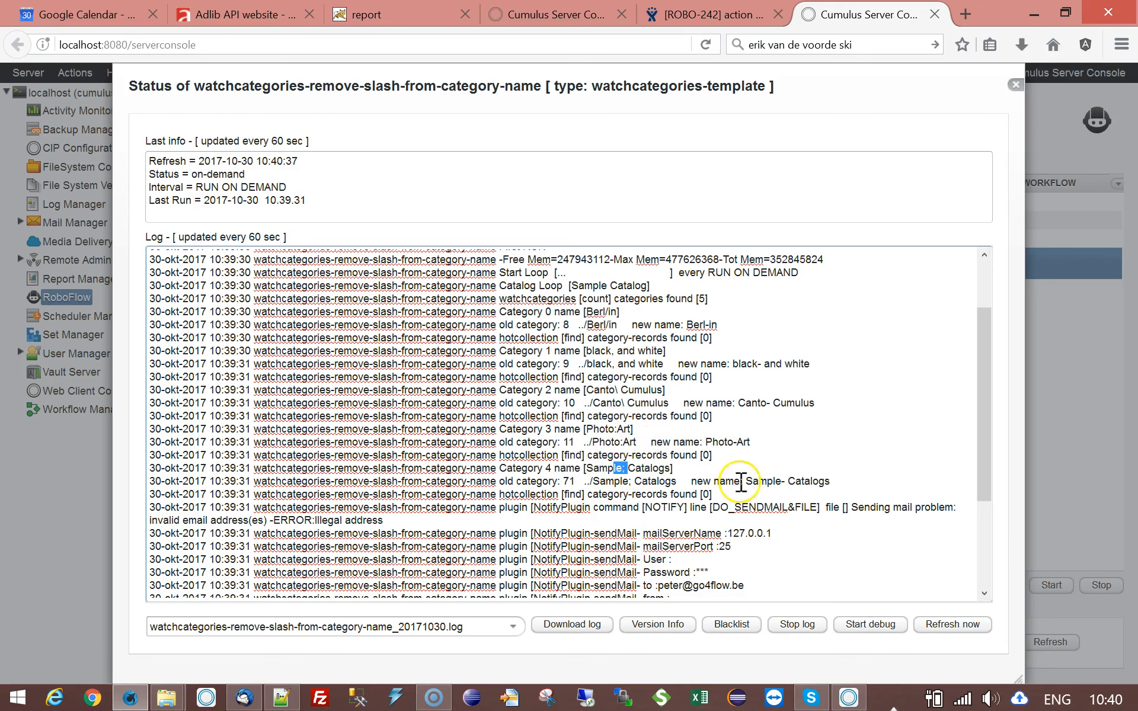
{"action": "left_click_drag", "start_coordinate": [766, 482], "coordinate": [800, 480]}
{"action": "left_click", "coordinate": [807, 470]}
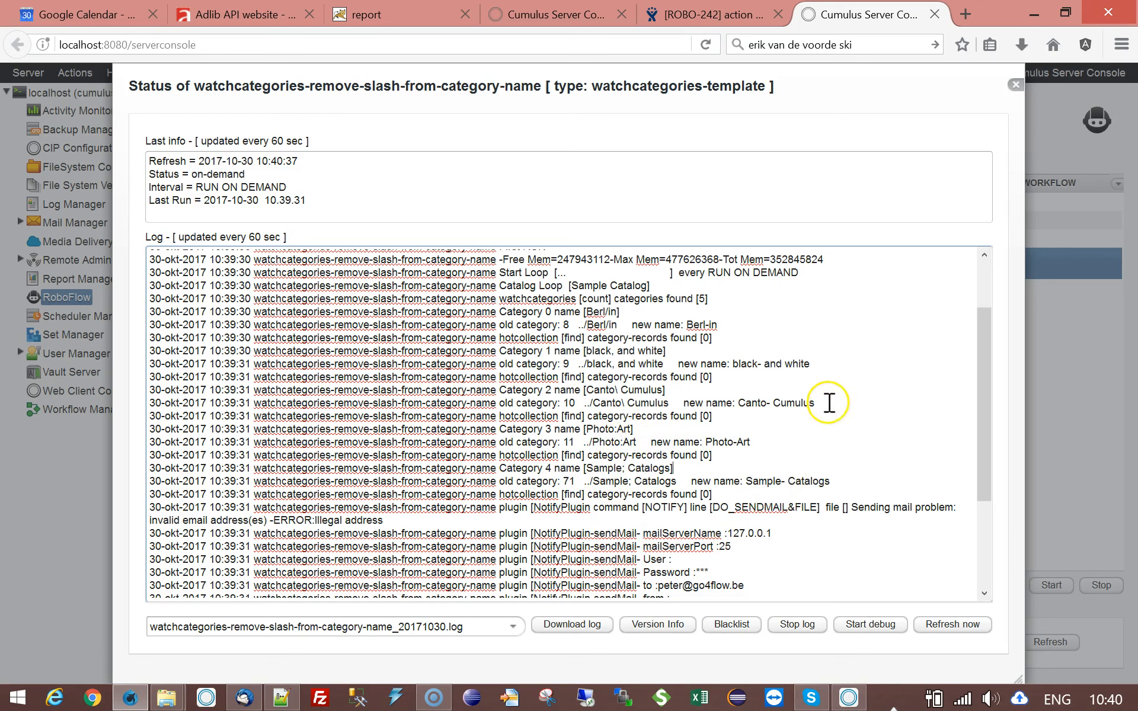
- Review the notification mail entries at the end of the log, including the subject, and close the workflow status
{"action": "scroll", "coordinate": [828, 402], "scroll_direction": "down", "scroll_amount": 2}
{"action": "scroll", "coordinate": [807, 470], "scroll_direction": "down", "scroll_amount": 1}
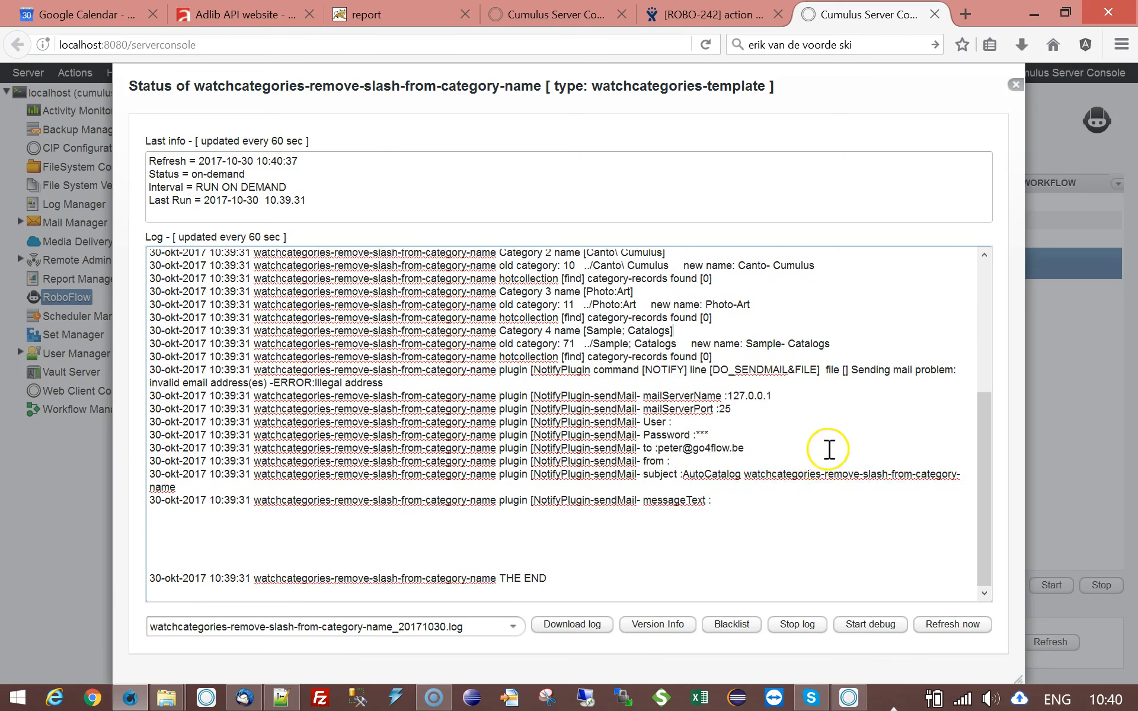
{"action": "scroll", "coordinate": [826, 450], "scroll_direction": "up", "scroll_amount": 4}
{"action": "scroll", "coordinate": [826, 447], "scroll_direction": "down", "scroll_amount": 2}
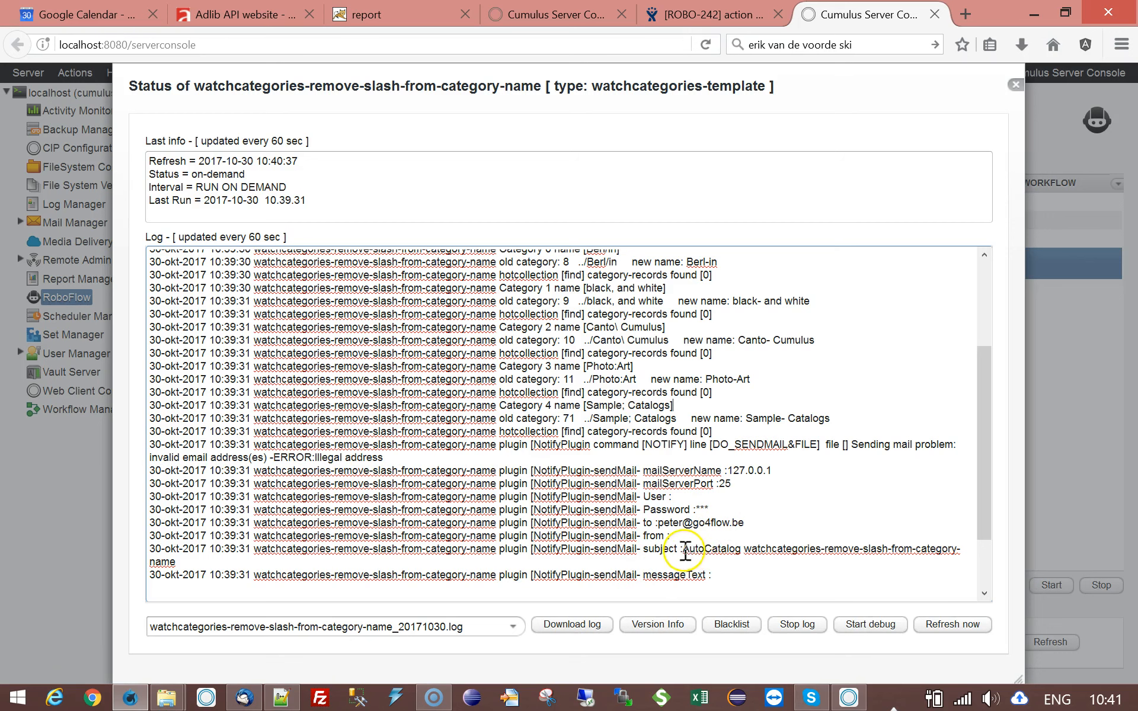
{"action": "left_click_drag", "start_coordinate": [684, 550], "coordinate": [958, 557]}
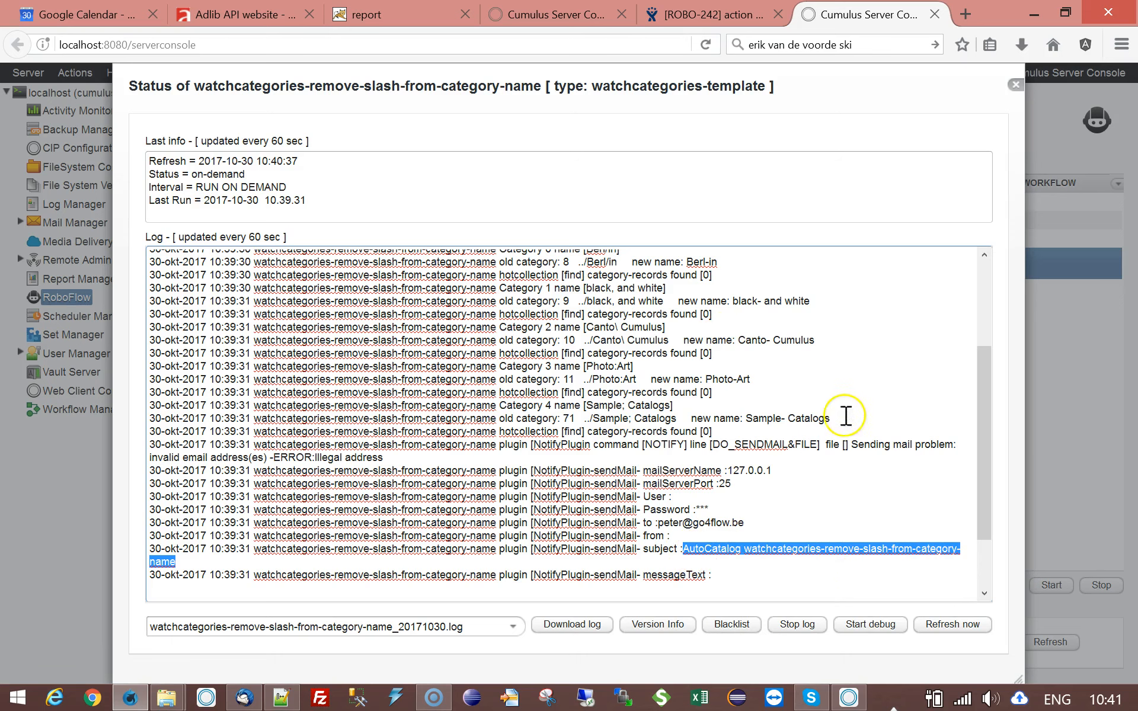
{"action": "left_click", "coordinate": [1015, 84]}
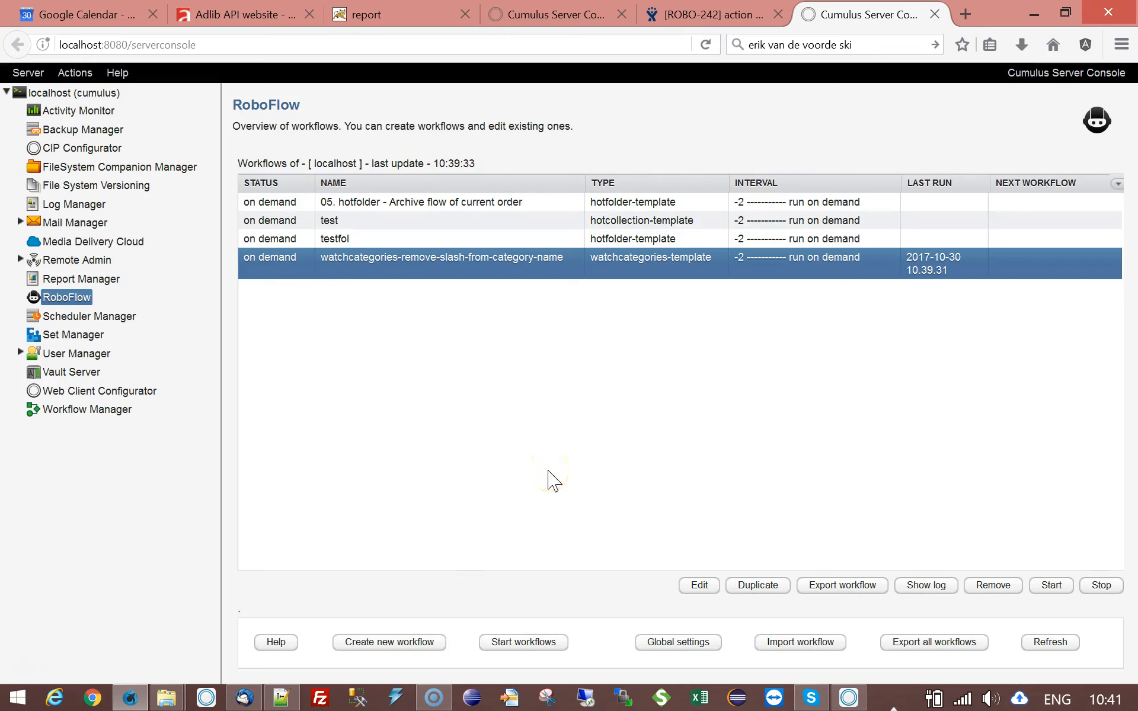